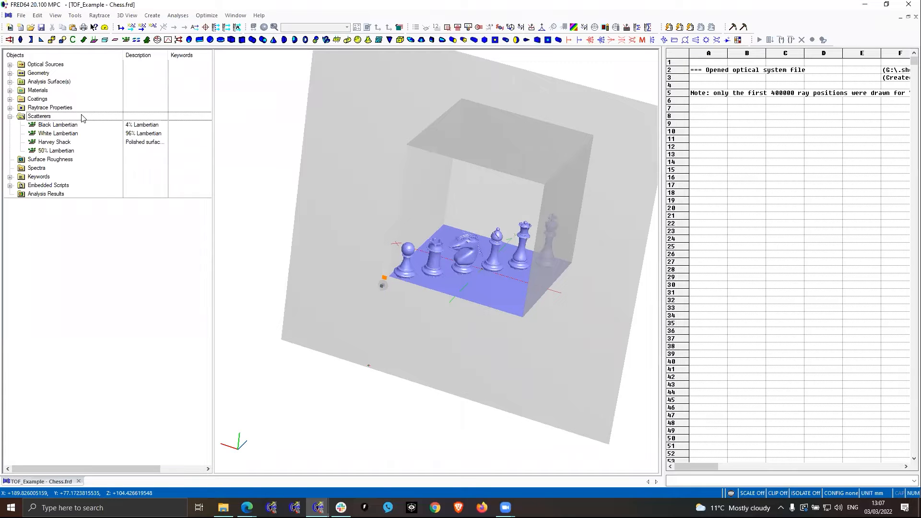
- Review the reflectivity settings of the Black Lambertian and White Lambertian scatterers without changing them
double_click(58, 125)
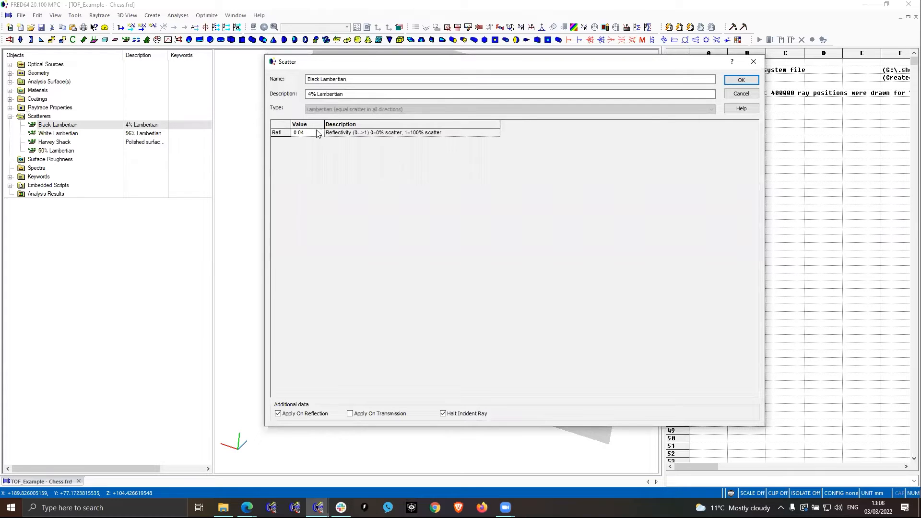
double_click(308, 133)
click(749, 94)
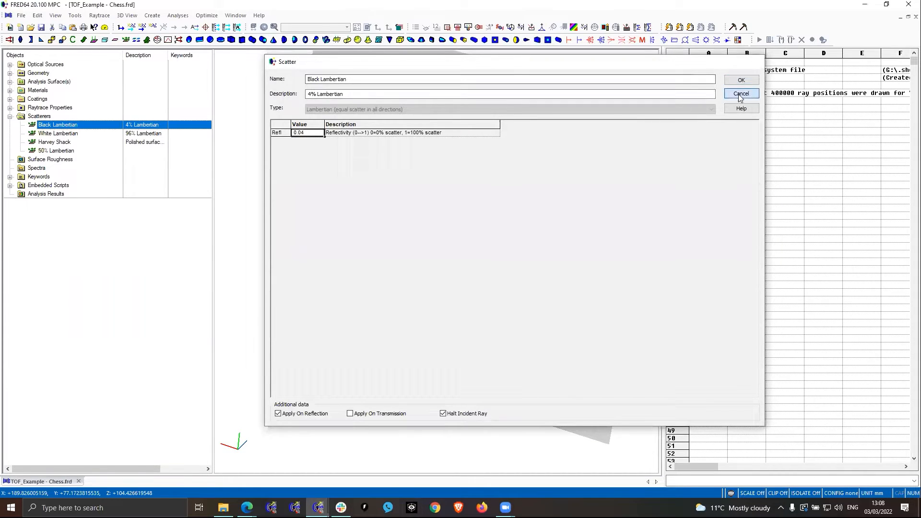
double_click(60, 134)
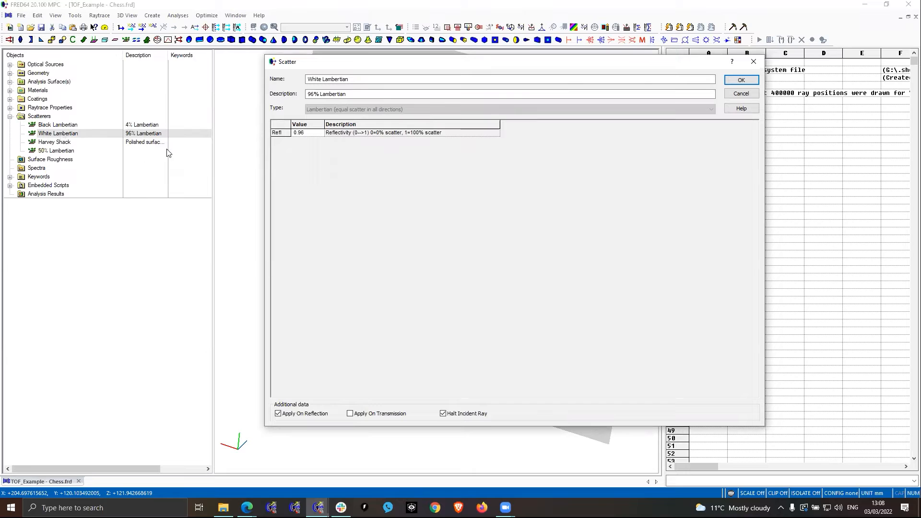
click(741, 94)
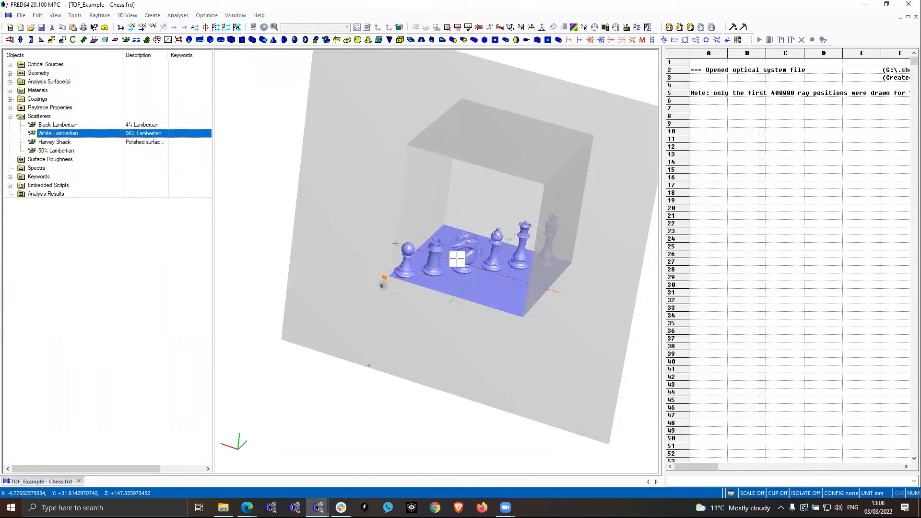
- Expand the Object Scene geometry down to the Chess assembly and highlight its Pieces and Board surfaces in the model
drag(502, 259, 497, 239)
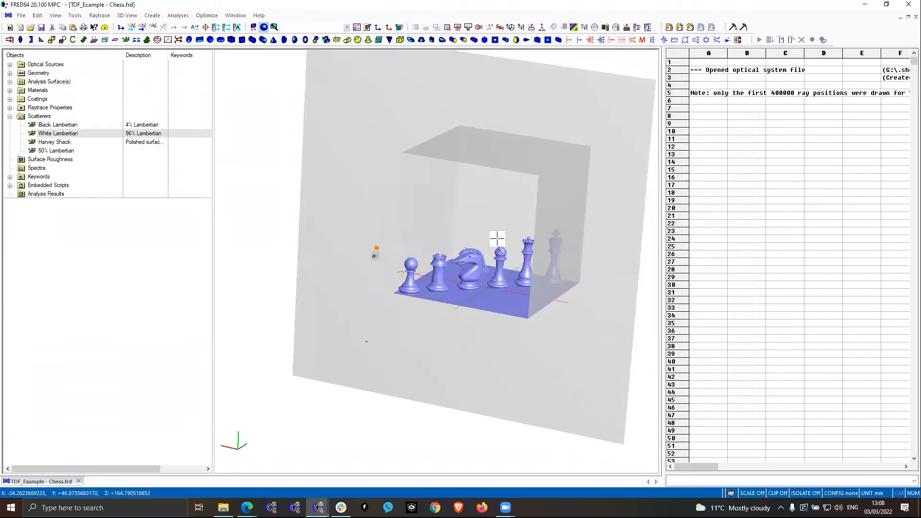
click(10, 73)
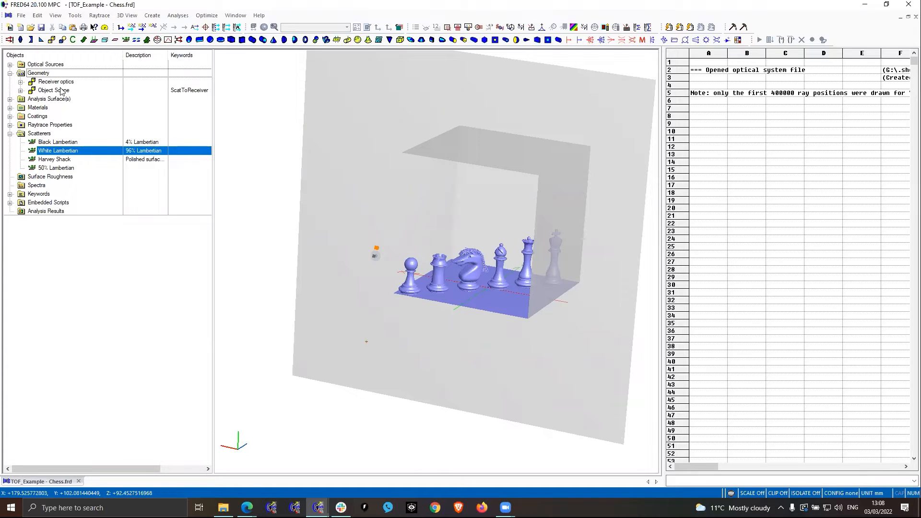
click(21, 91)
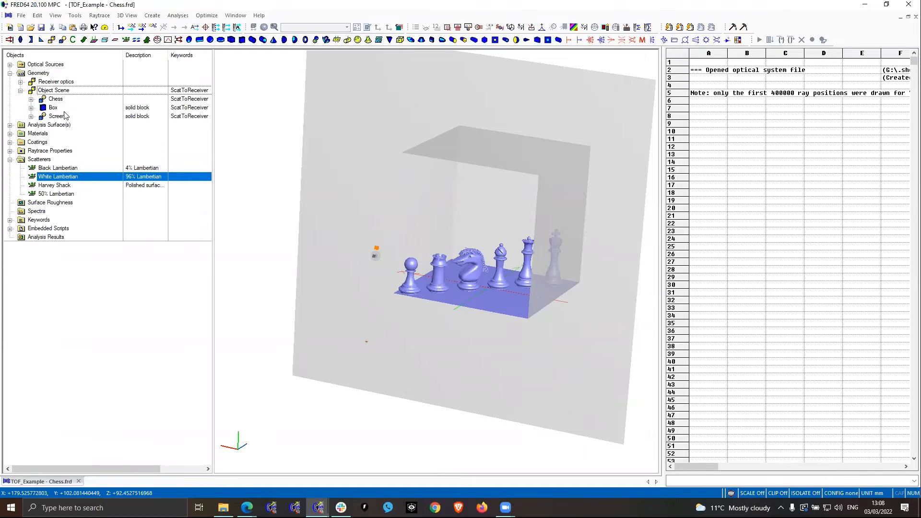
click(55, 99)
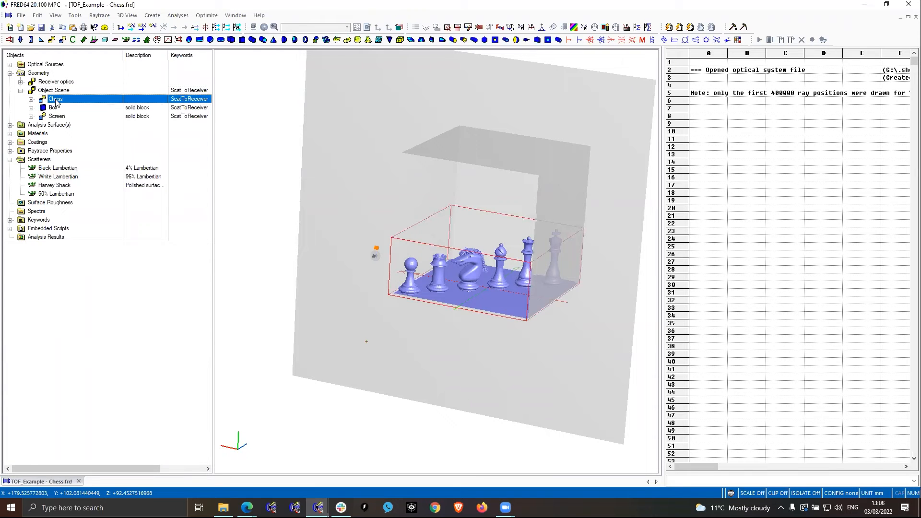
click(32, 99)
click(68, 109)
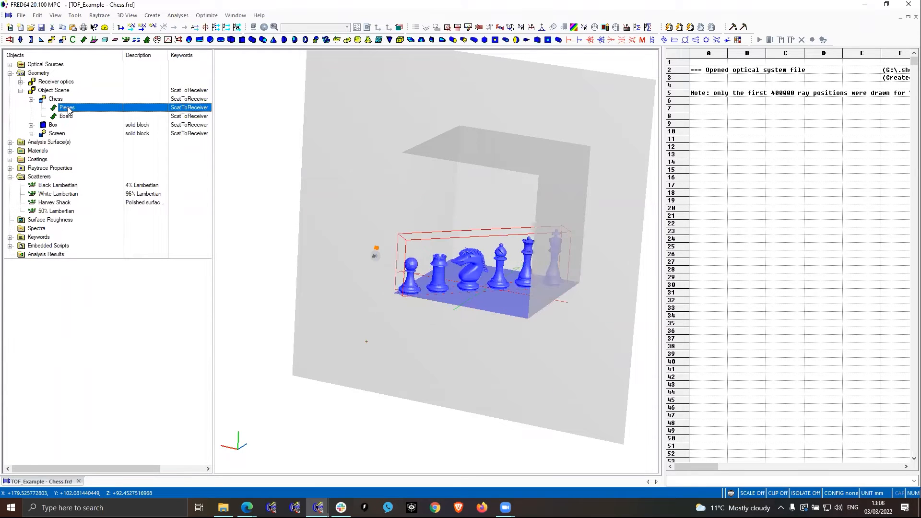
click(66, 117)
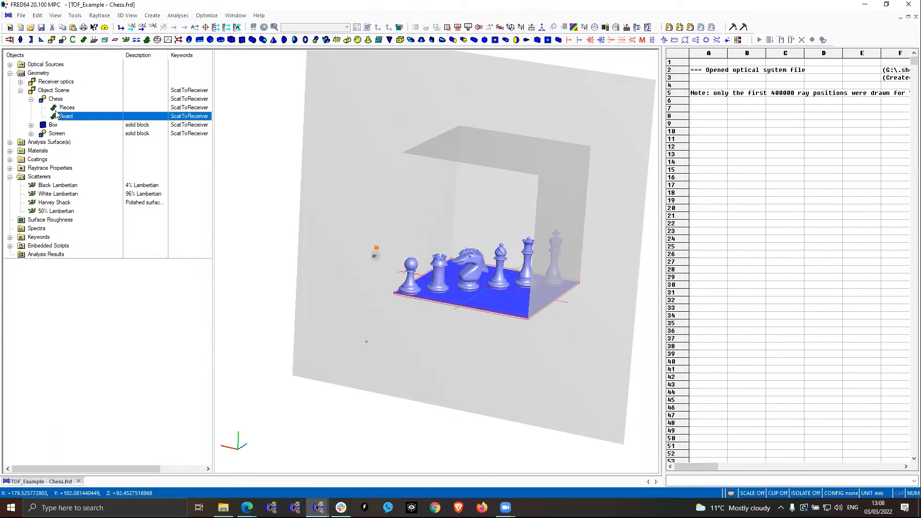
- Check which scatter properties are assigned to the Pieces surface, leaving them unchanged
mouse_move(56, 114)
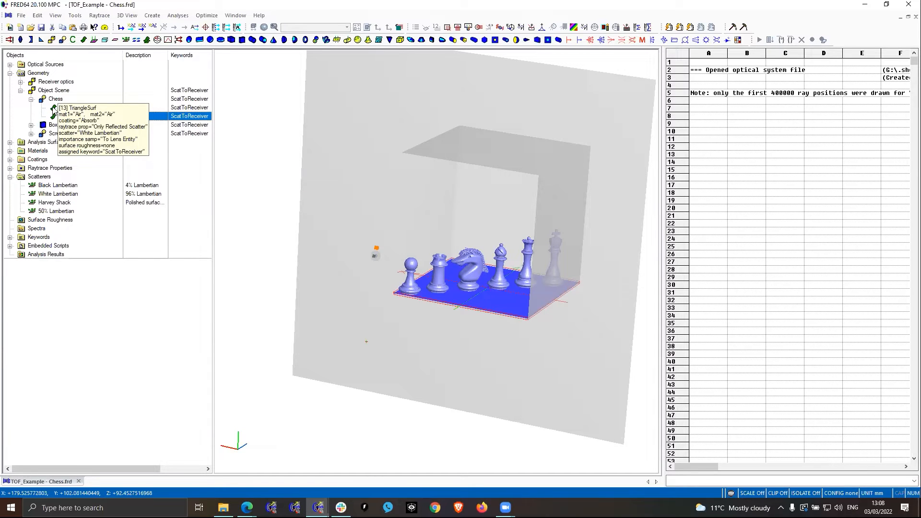
double_click(61, 107)
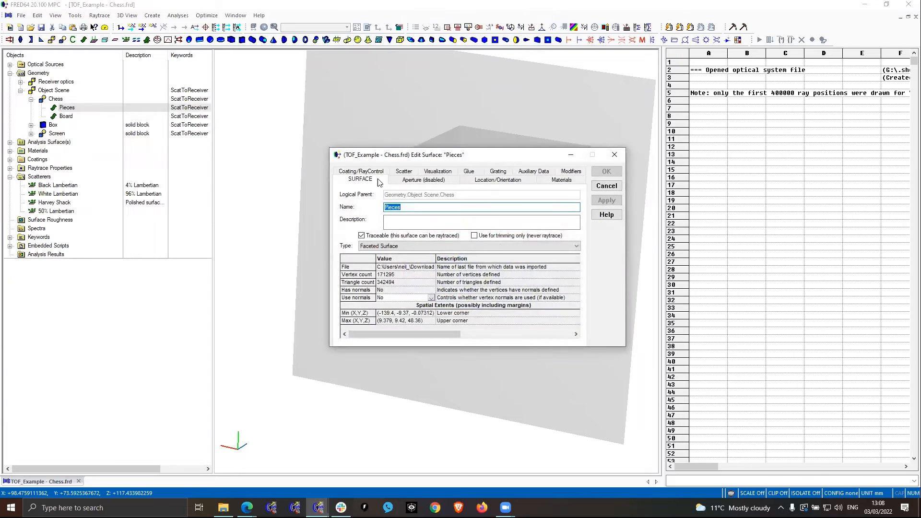
click(403, 171)
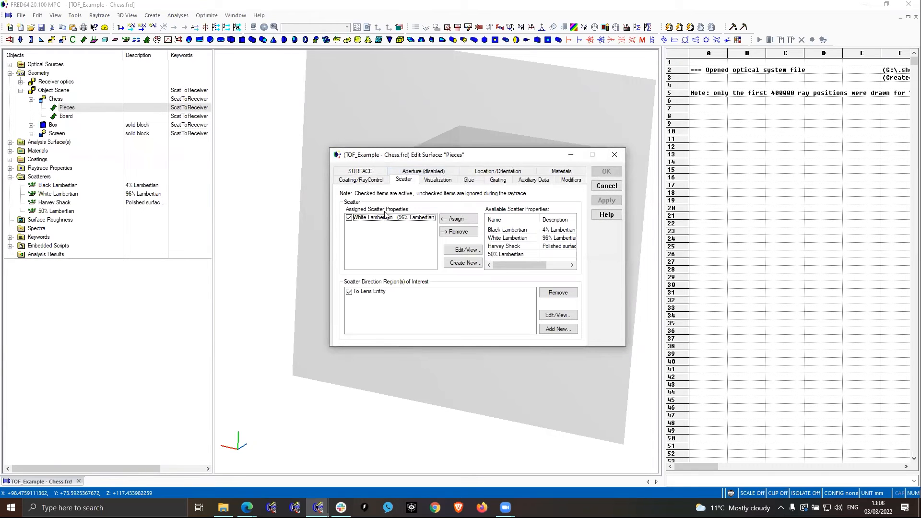
click(606, 186)
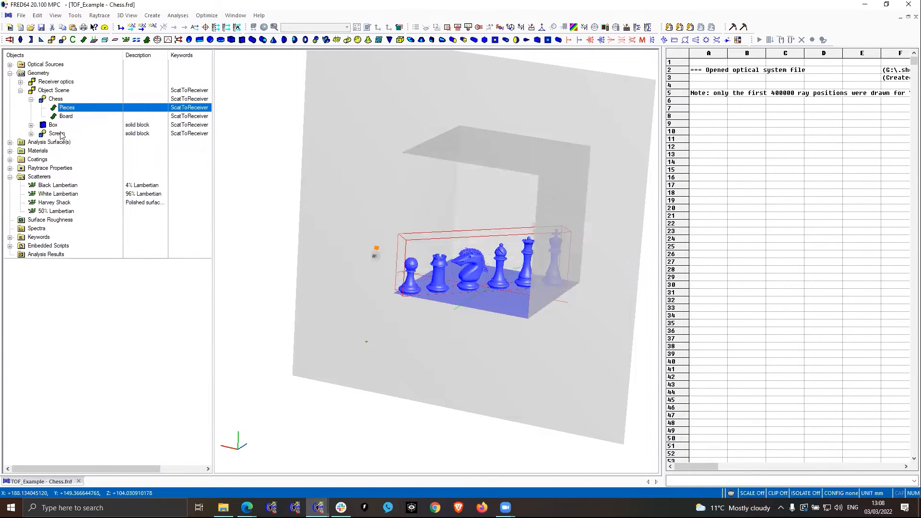
- Inspect the Box faces and highlight the Screen in the Object Scene, then collapse the geometry tree
click(30, 126)
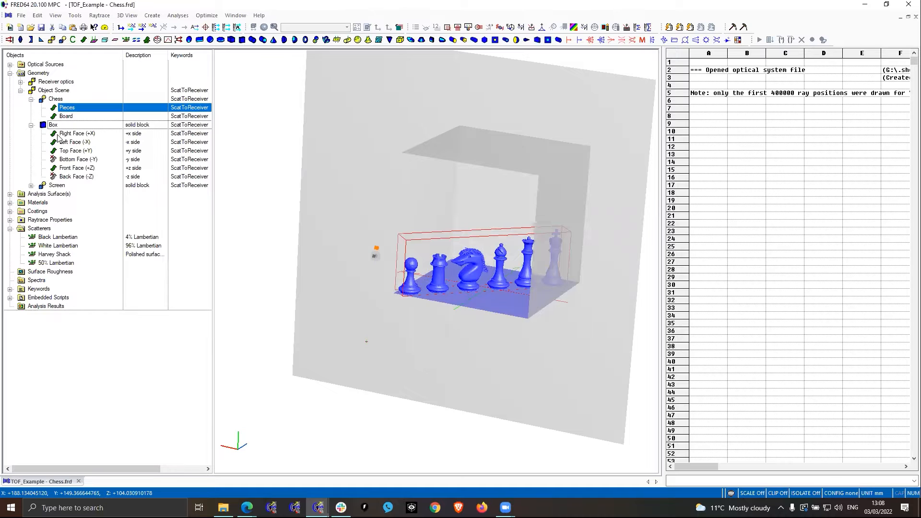
mouse_move(54, 139)
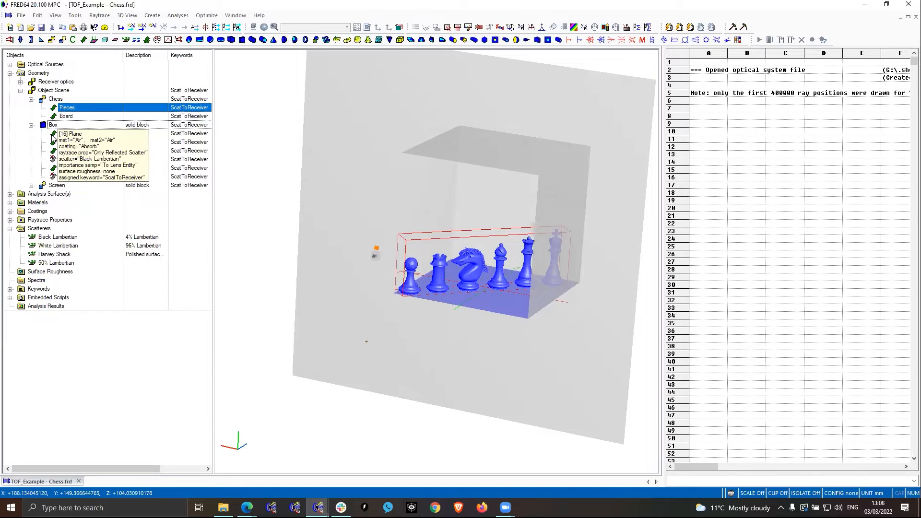
click(31, 186)
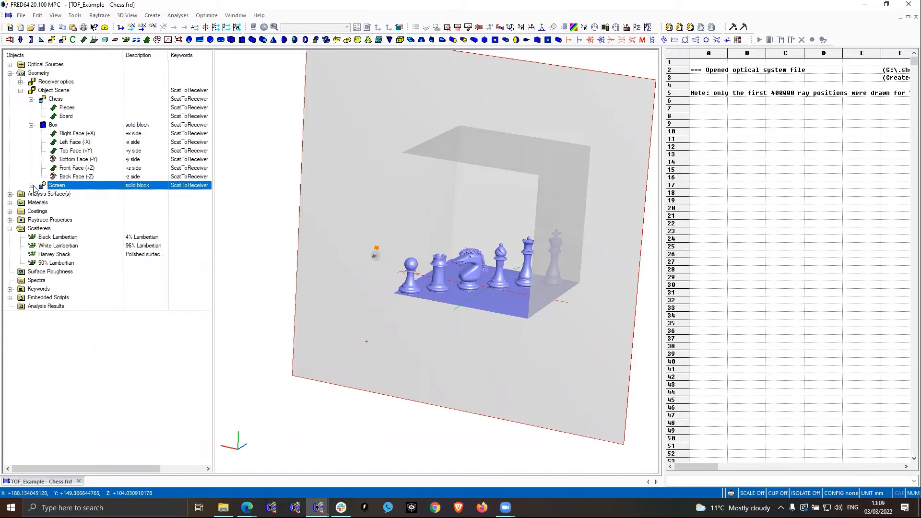
click(9, 74)
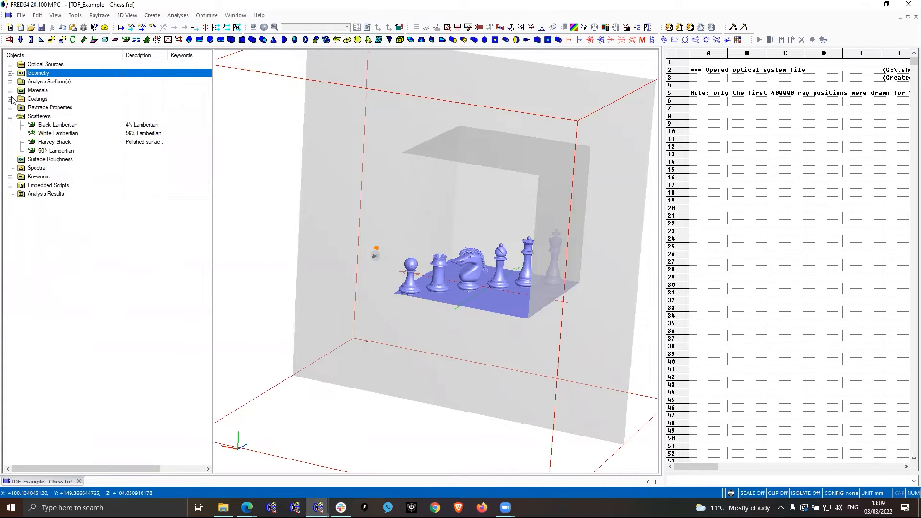
- Review the allowed ray operations of the Only Reflected Scatter raytrace control set
click(10, 108)
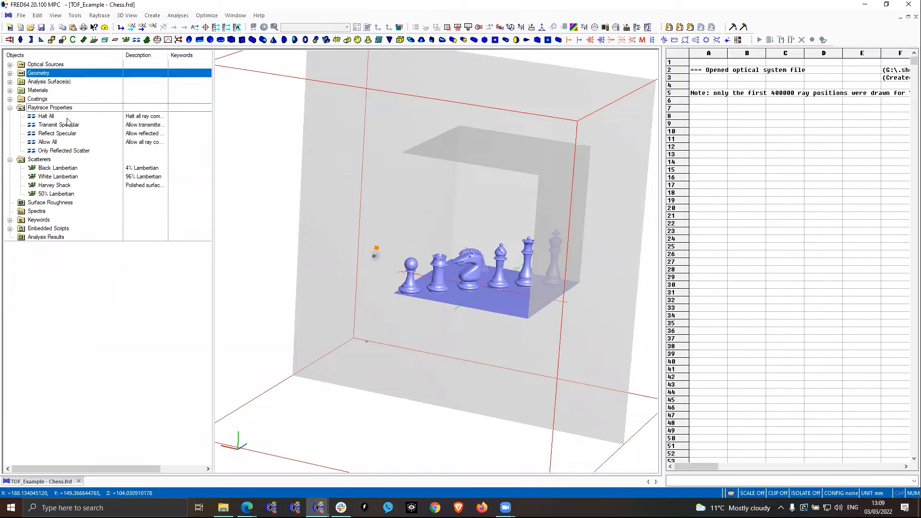
double_click(81, 153)
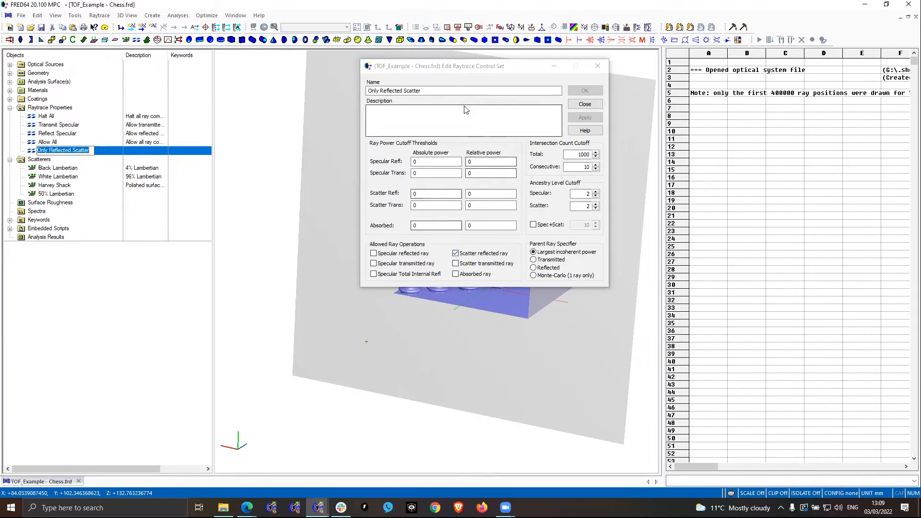
click(588, 104)
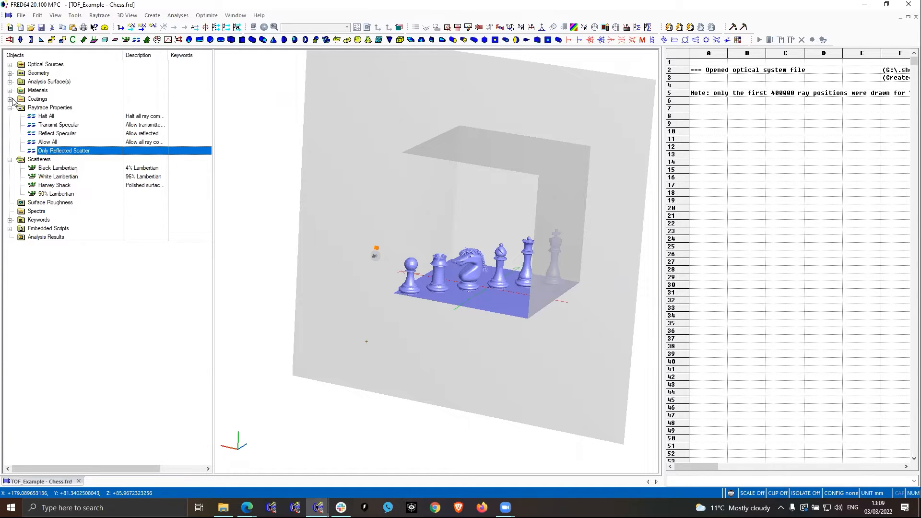
- Examine the Black Lambertian scatterer's reflection, transmission and halt-incident-ray options without changing them
click(64, 169)
double_click(64, 169)
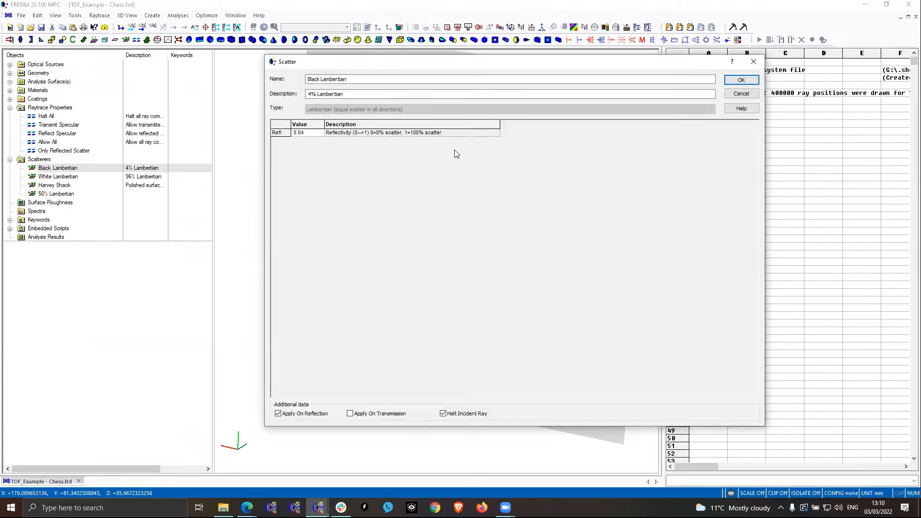
click(741, 94)
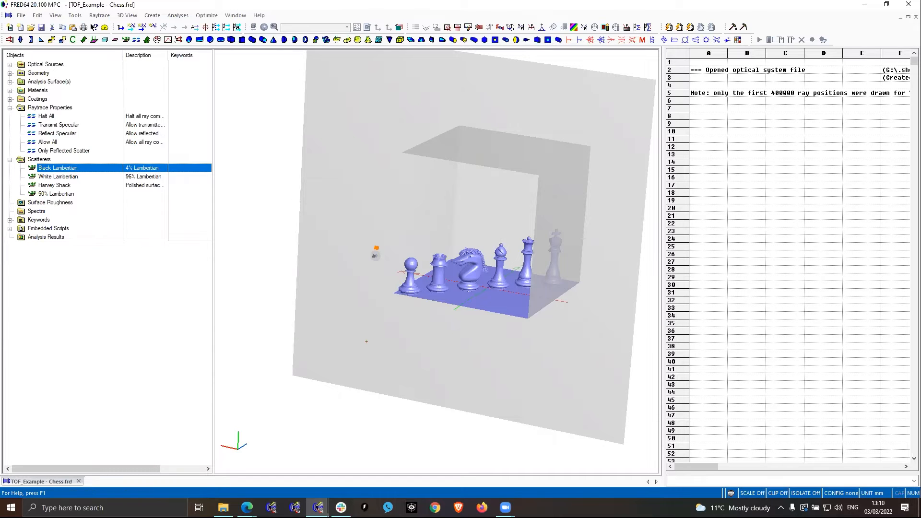
- Examine the To Lens Entity importance sampling specification in the Pieces surface's scatter settings, keeping everything as is
click(10, 73)
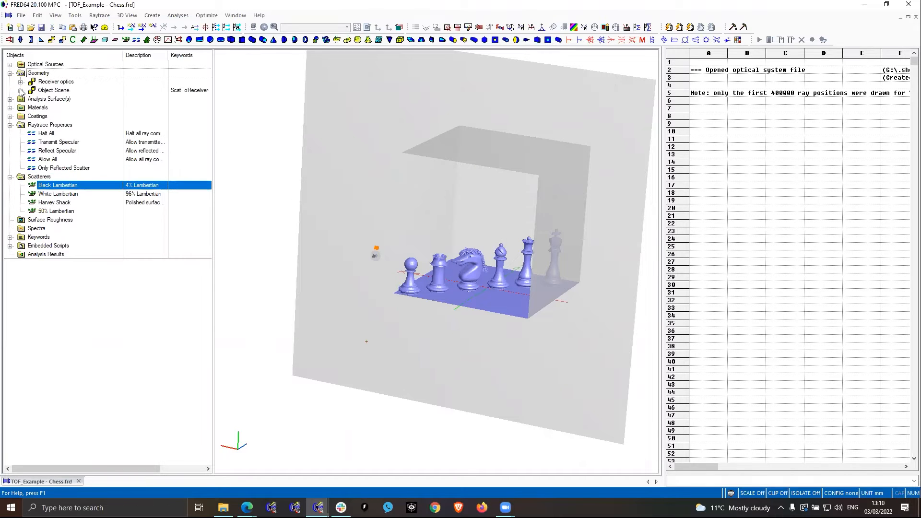
click(20, 90)
click(31, 99)
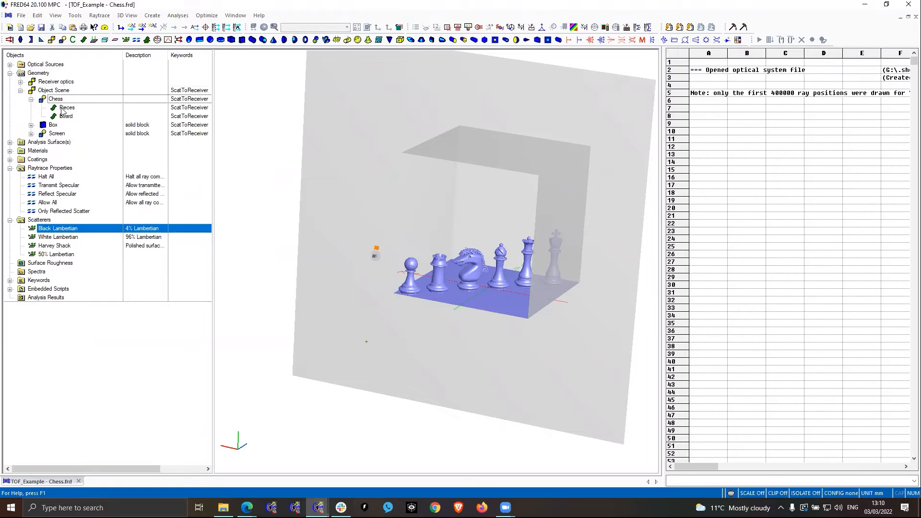
double_click(63, 108)
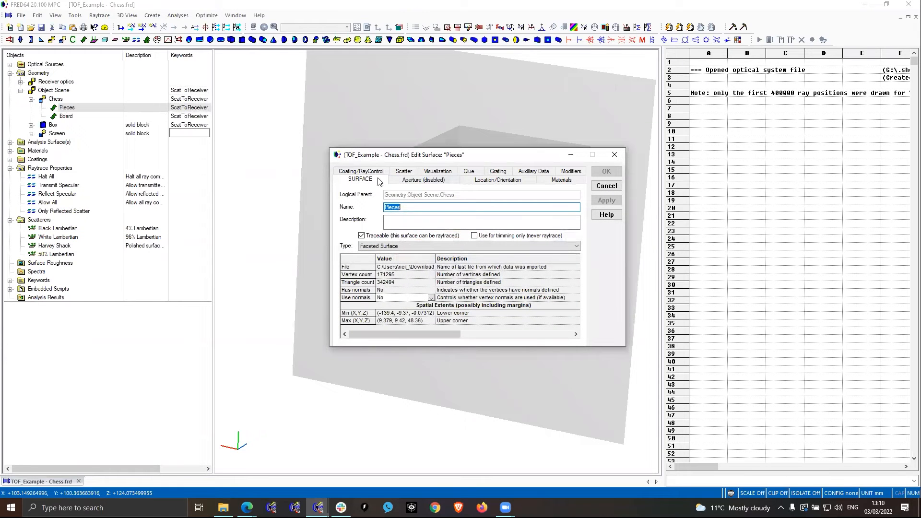
click(404, 176)
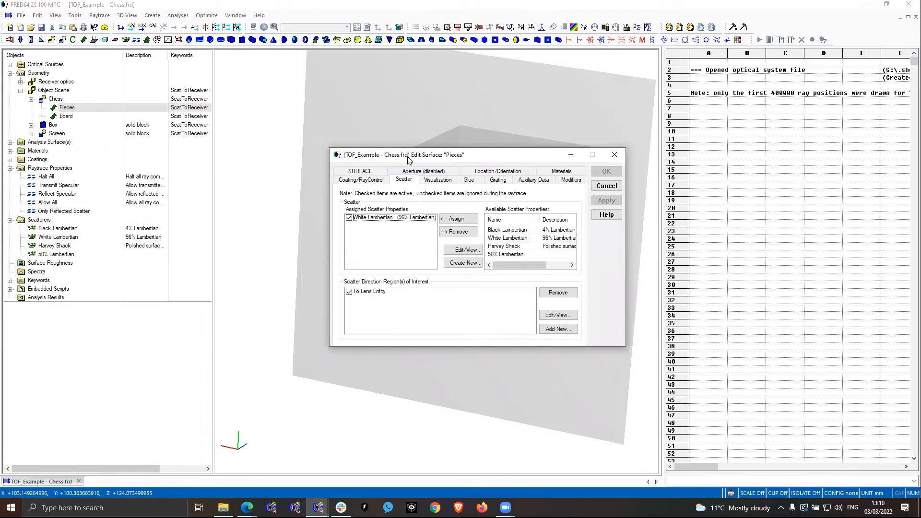
drag(410, 155, 373, 66)
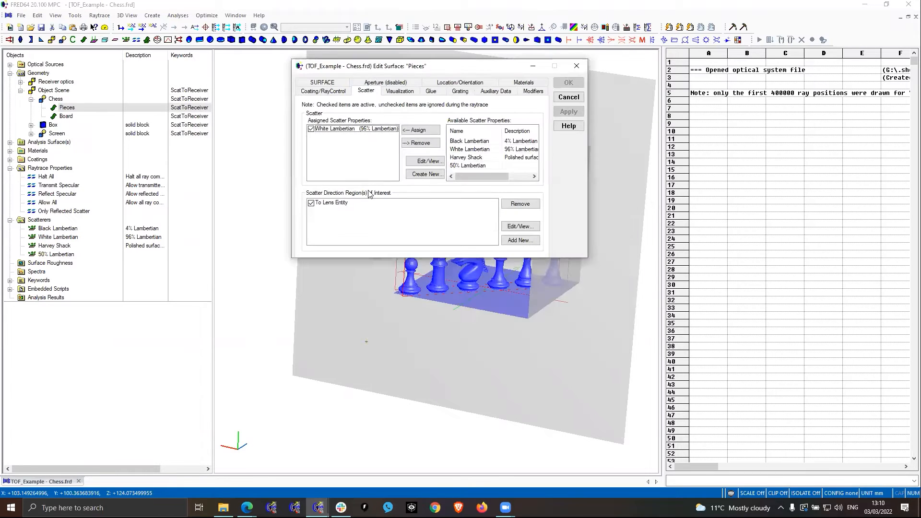
double_click(335, 203)
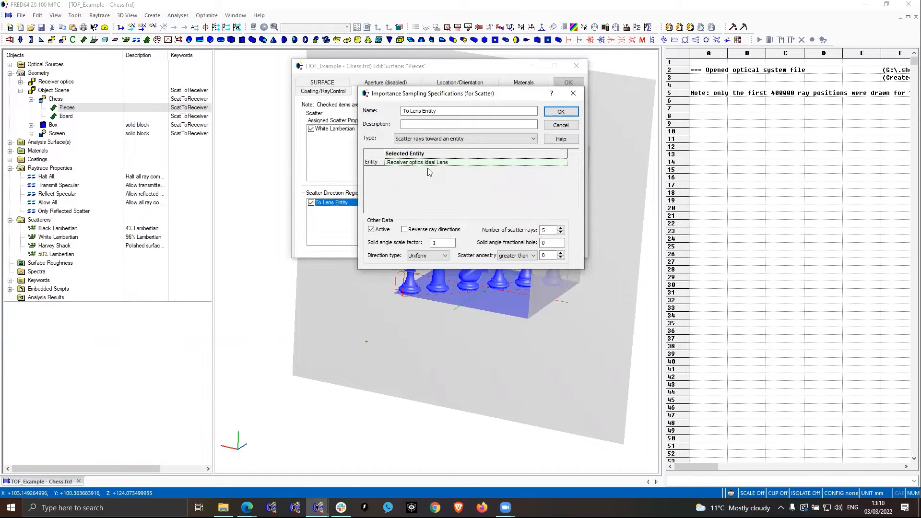
click(562, 125)
click(562, 98)
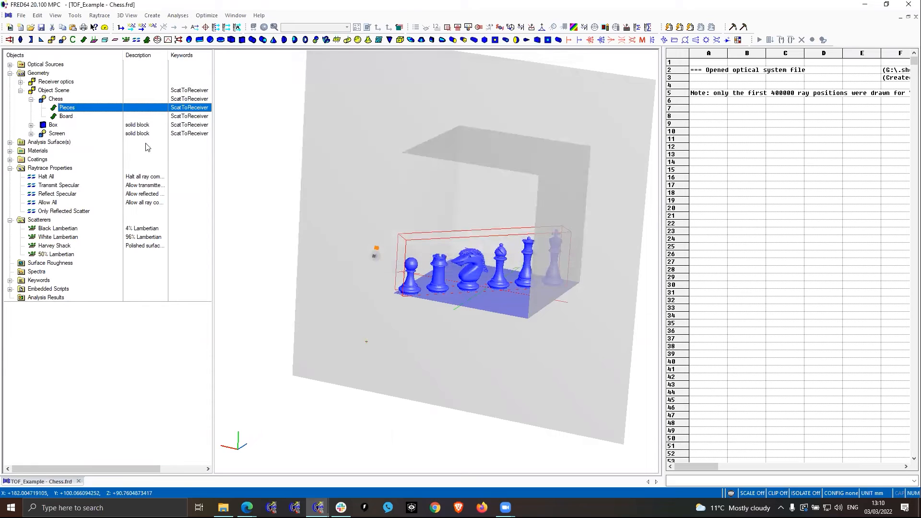
- Highlight the Ideal Lens of the receiver optics and view it up close in the model
click(20, 82)
click(61, 90)
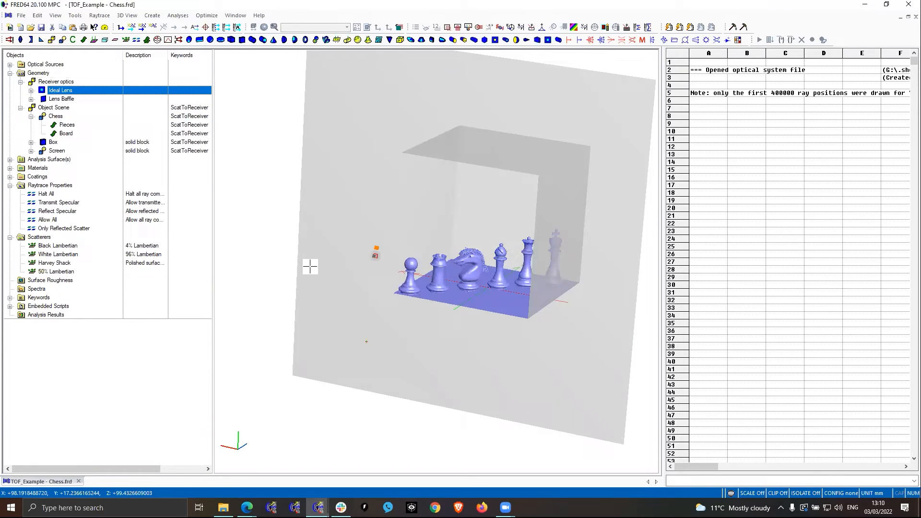
click(377, 257)
scroll(377, 258, up, 15)
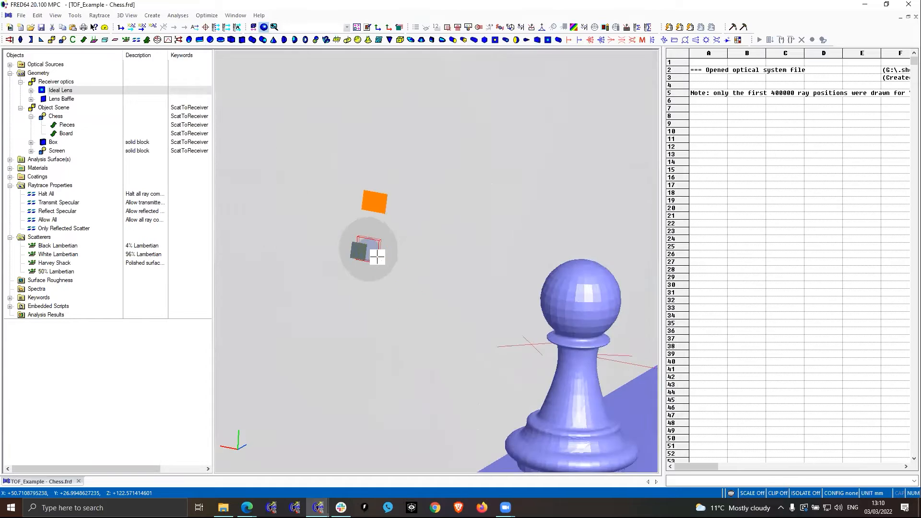
scroll(358, 229, down, 15)
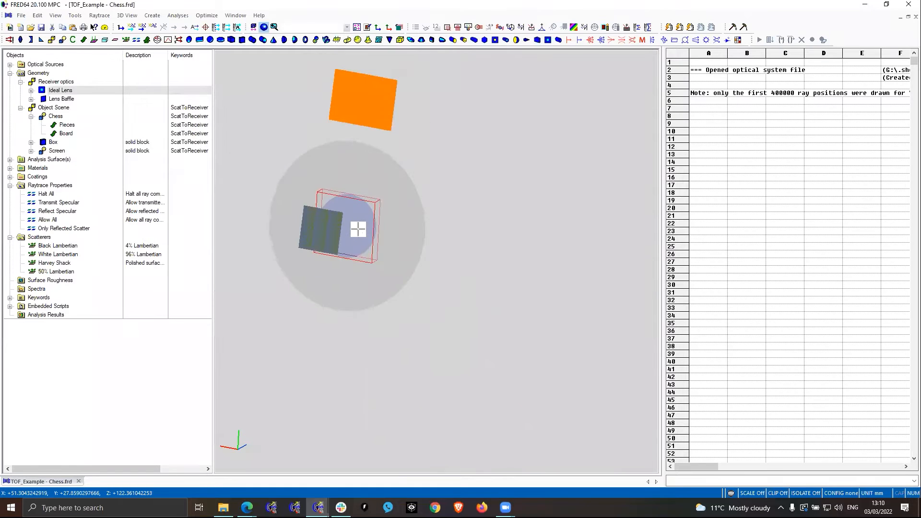
scroll(358, 229, up, 5)
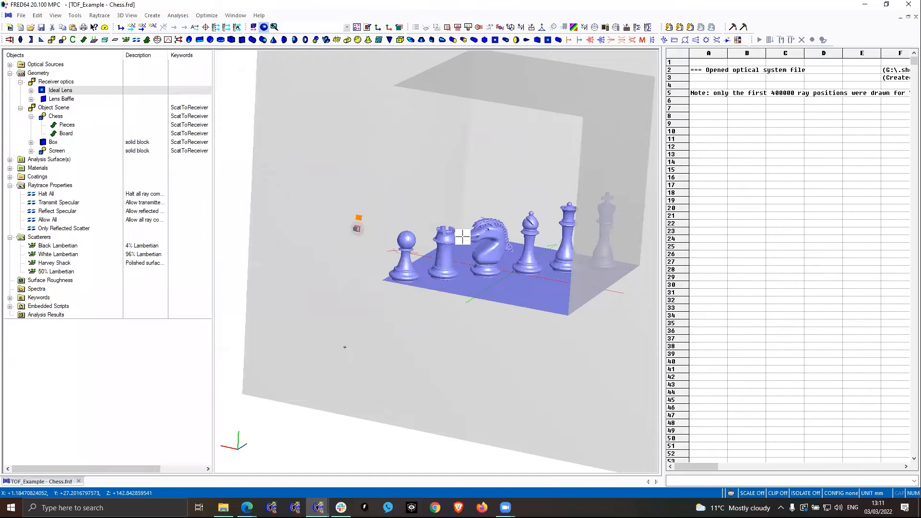
- Trace all sources without rendering, then perform the irradiance analysis on the Sensor analysis surface and check its ray count
click(131, 27)
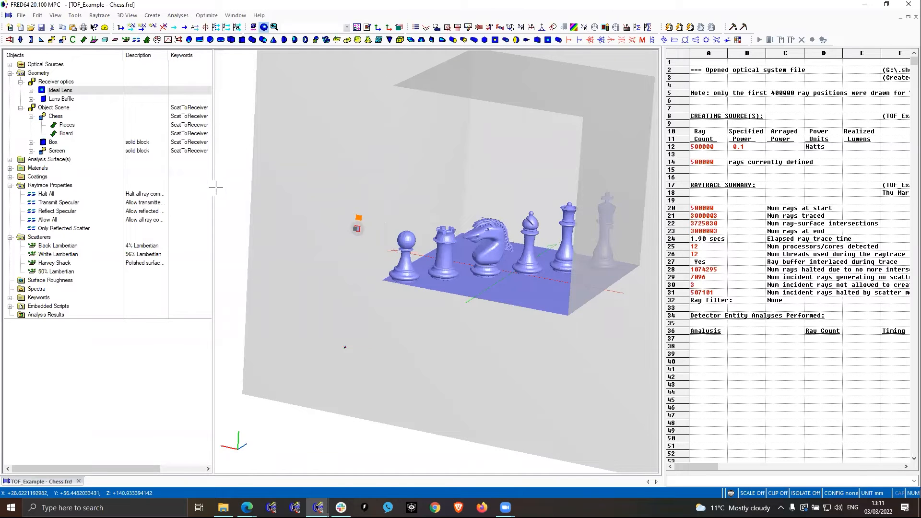
click(9, 160)
right_click(47, 172)
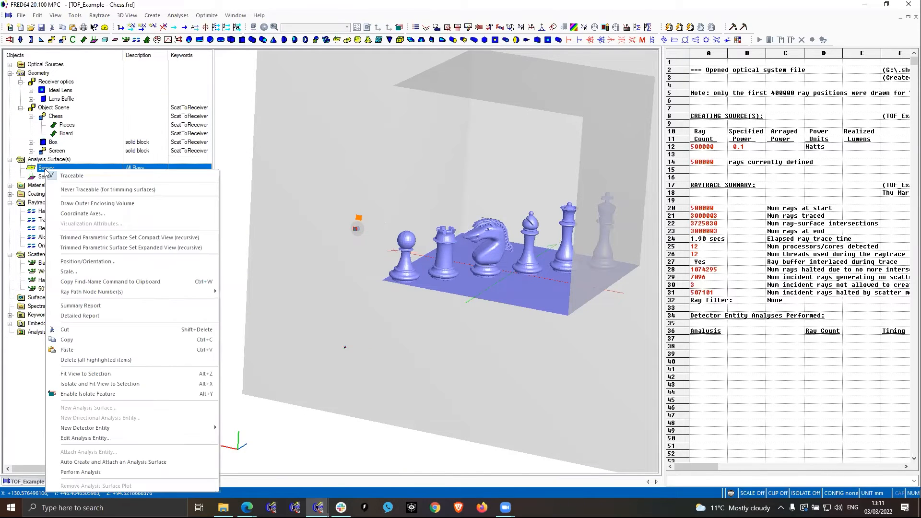
click(117, 471)
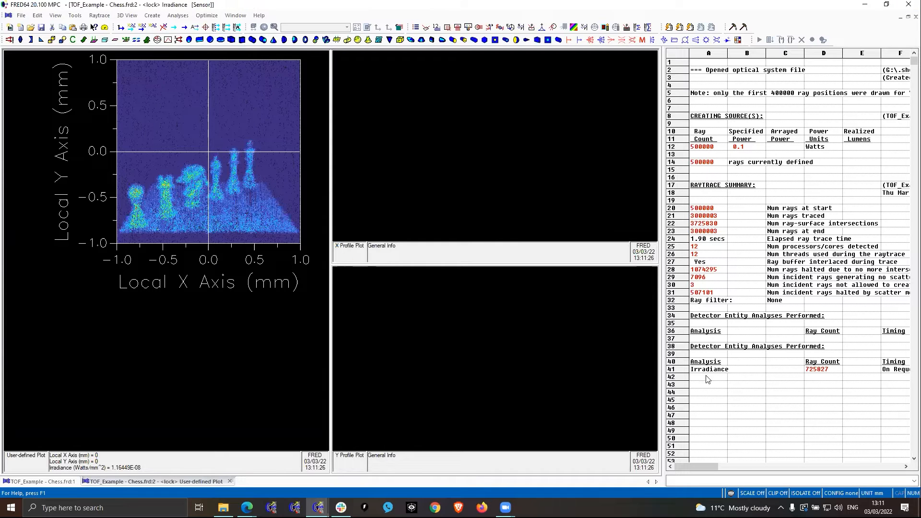
click(818, 371)
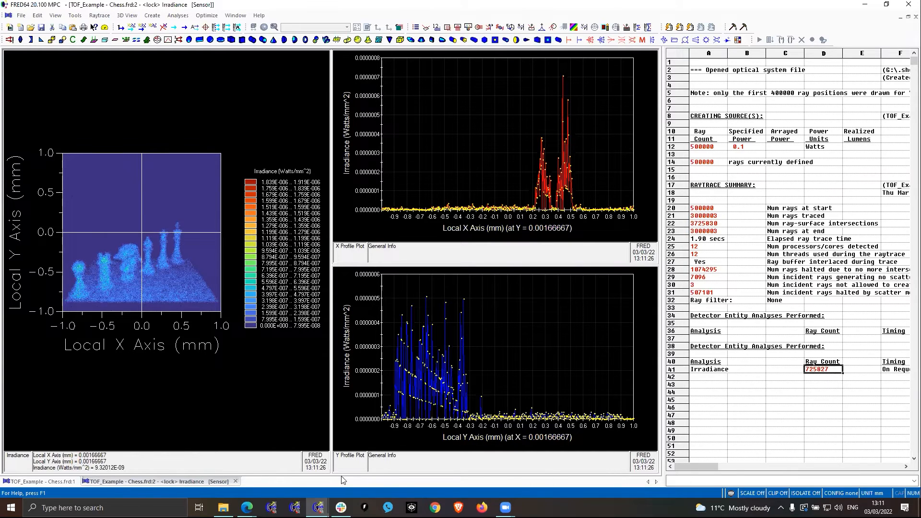
- Return to the model and view the highlighted Ideal Lens of the receiver optics up close beside the sensor
click(46, 480)
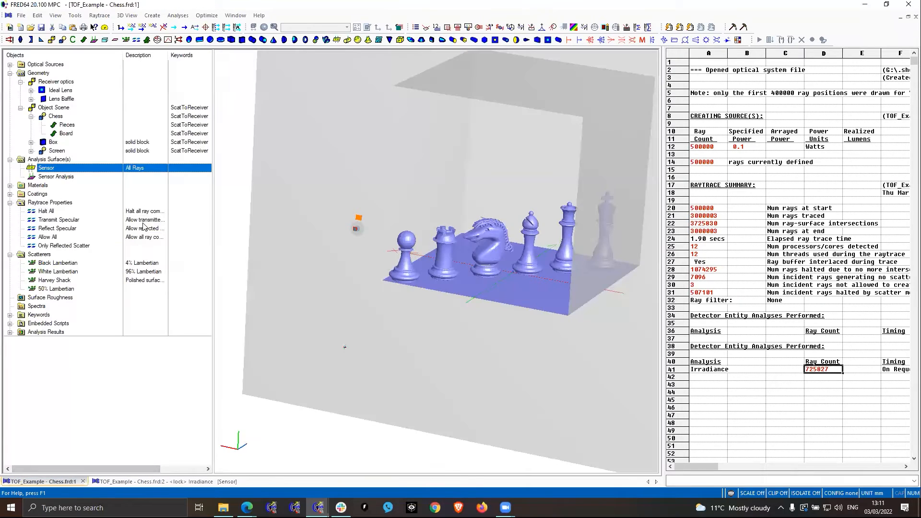
click(61, 91)
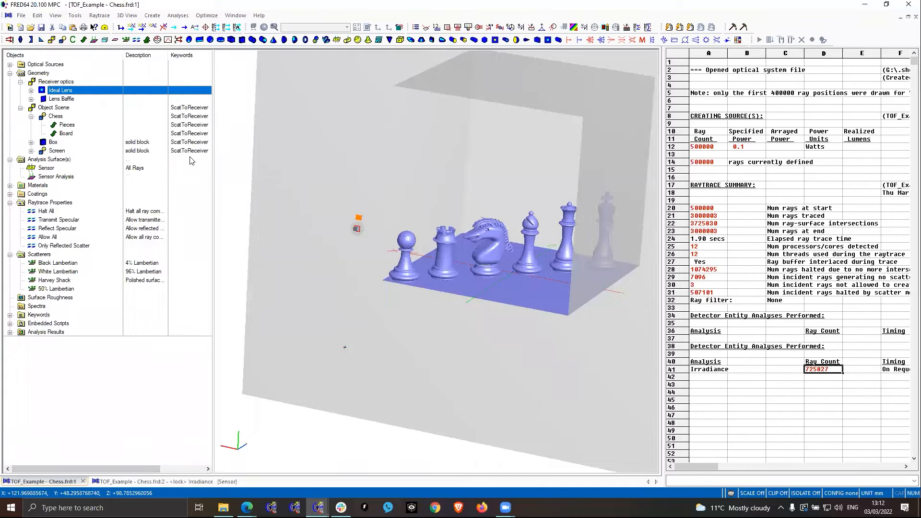
click(360, 231)
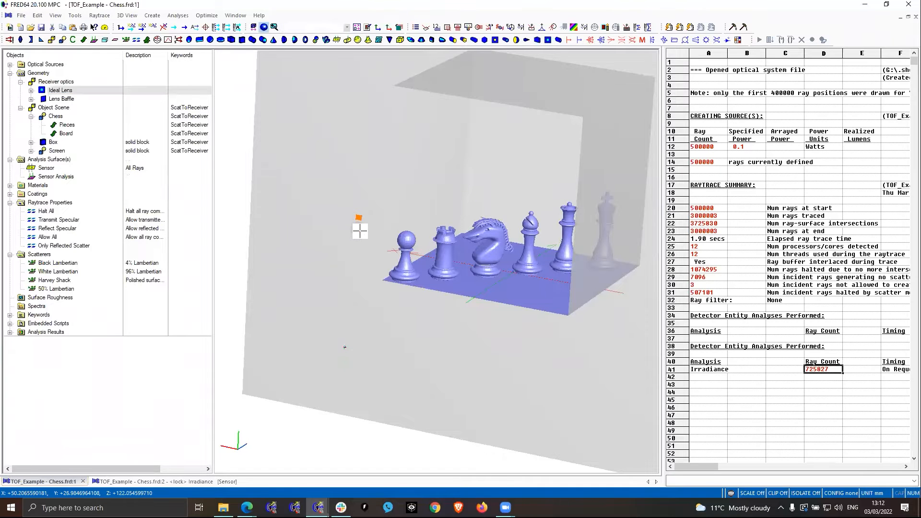
scroll(360, 230, up, 10)
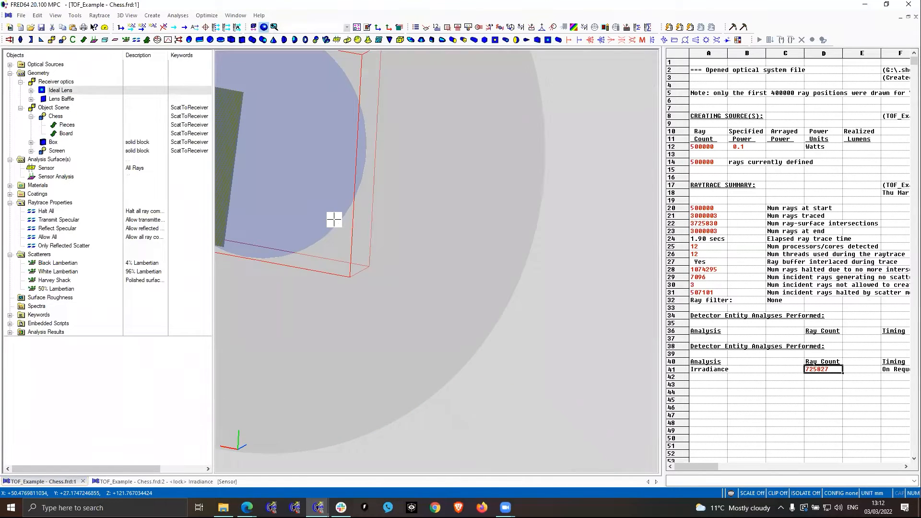
scroll(333, 218, down, 5)
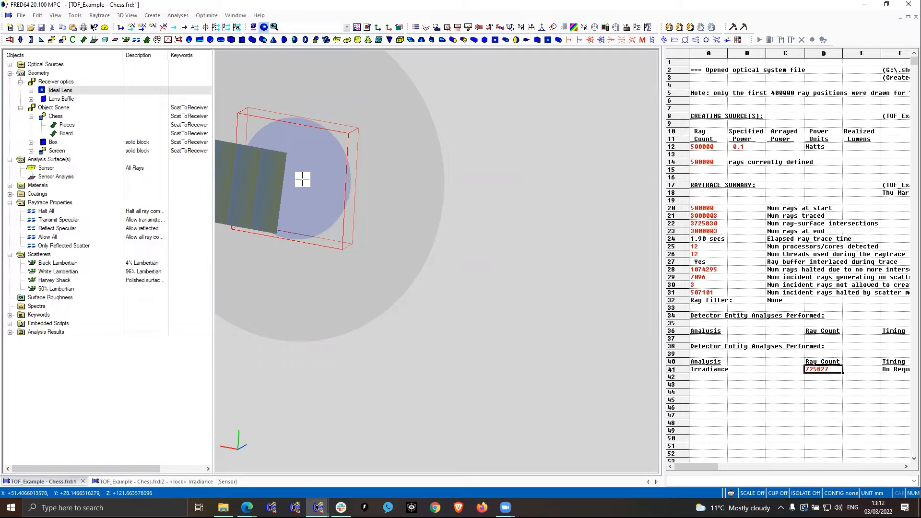
- Set ToPoint to True in the SetImpSamp embedded script and close the script
click(10, 323)
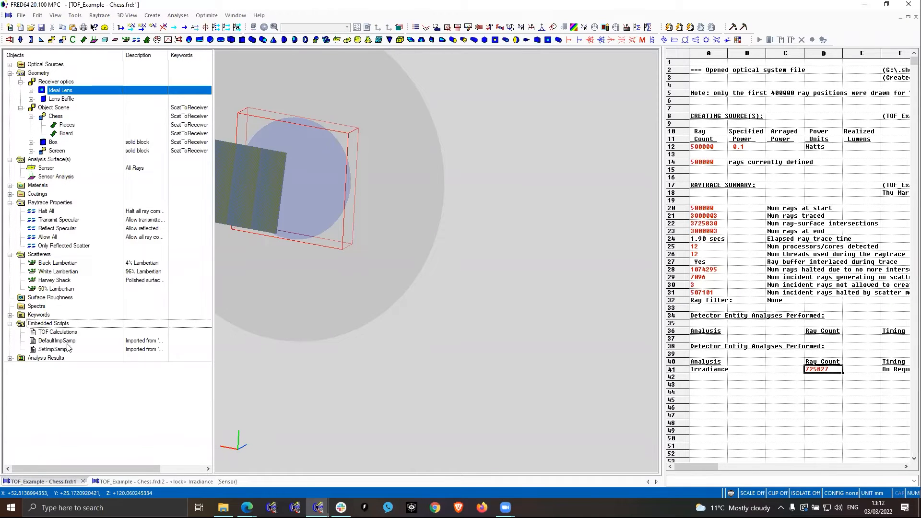
right_click(50, 349)
double_click(50, 350)
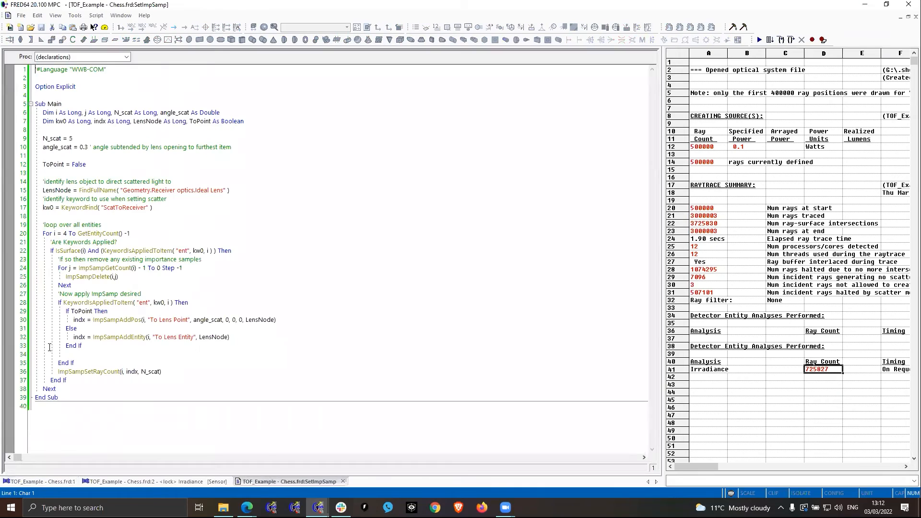
double_click(77, 164)
text(True)
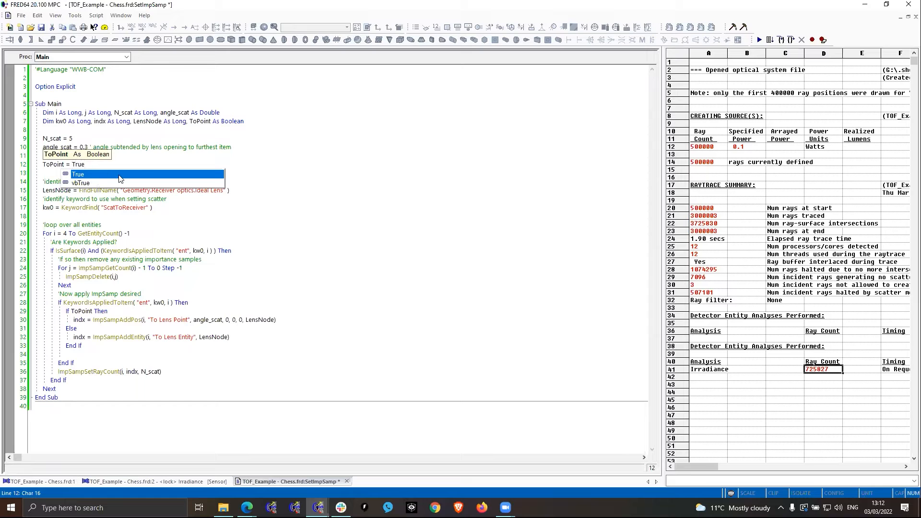
key(Escape)
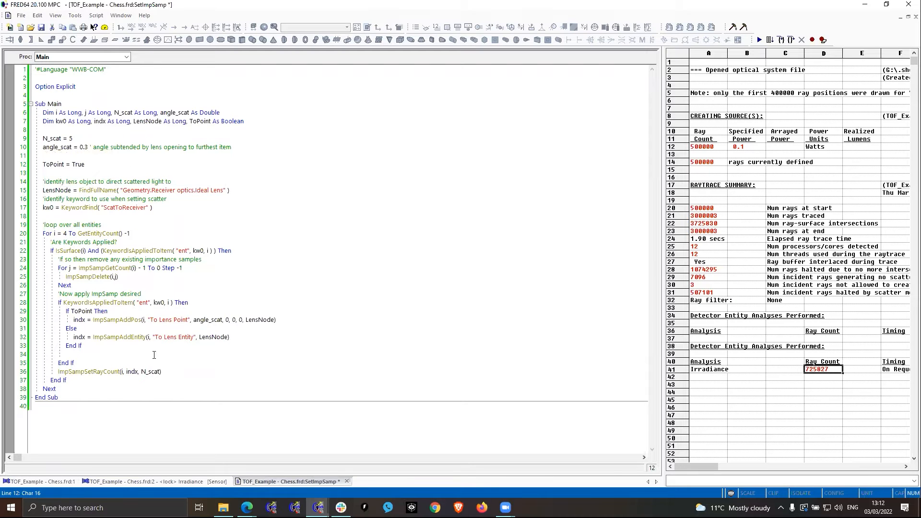
click(348, 481)
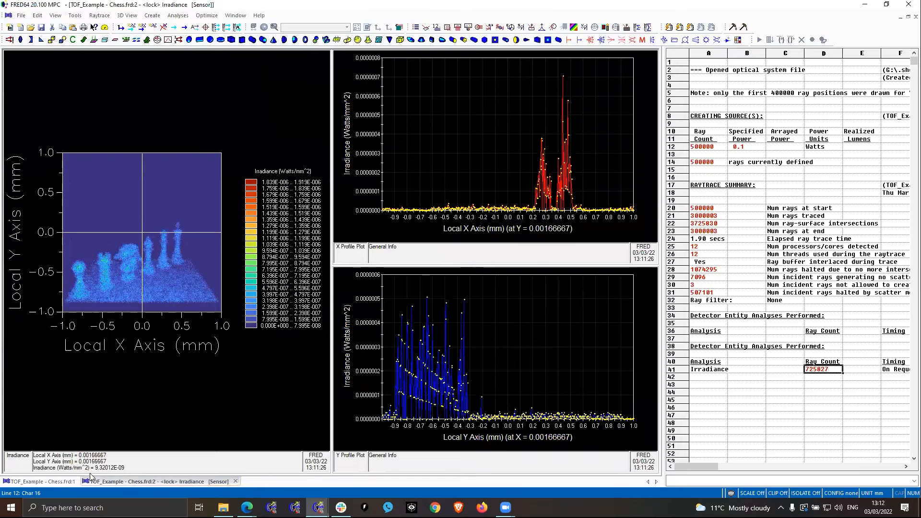
- Run the SetImpSamp embedded script on the chess model
click(53, 482)
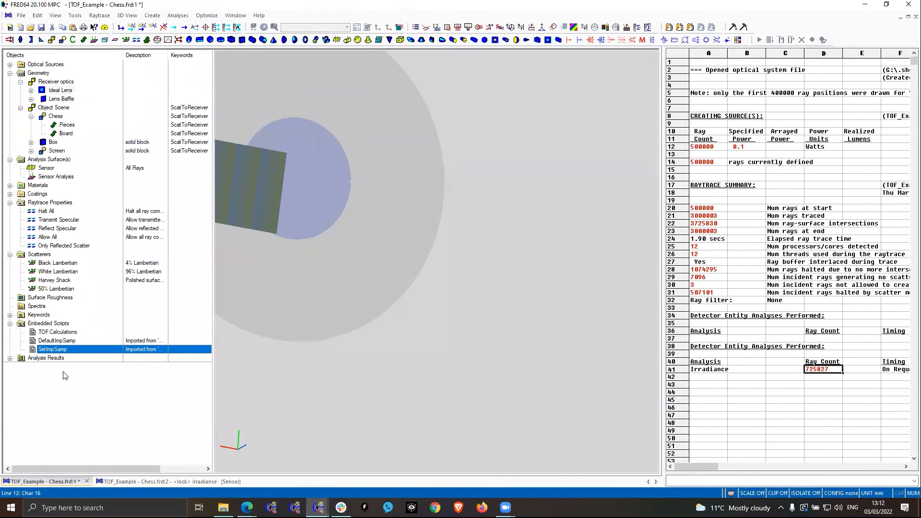
right_click(56, 350)
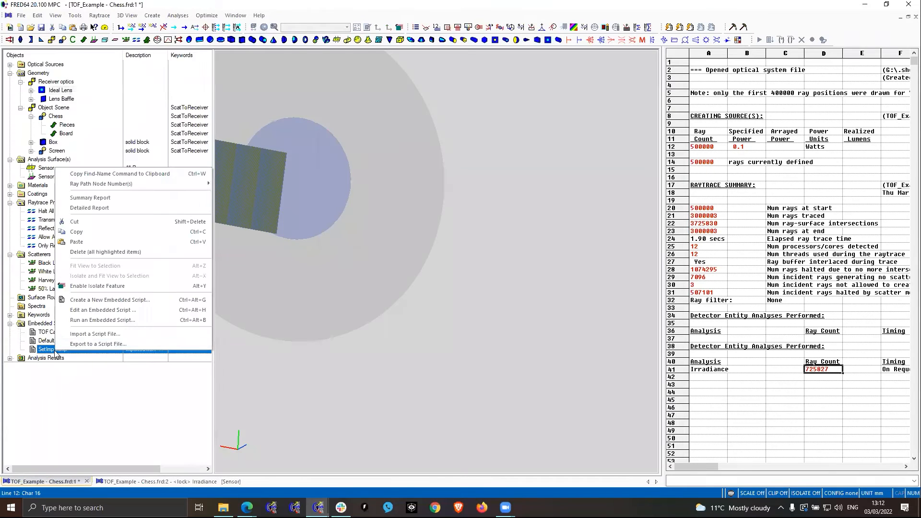
click(106, 321)
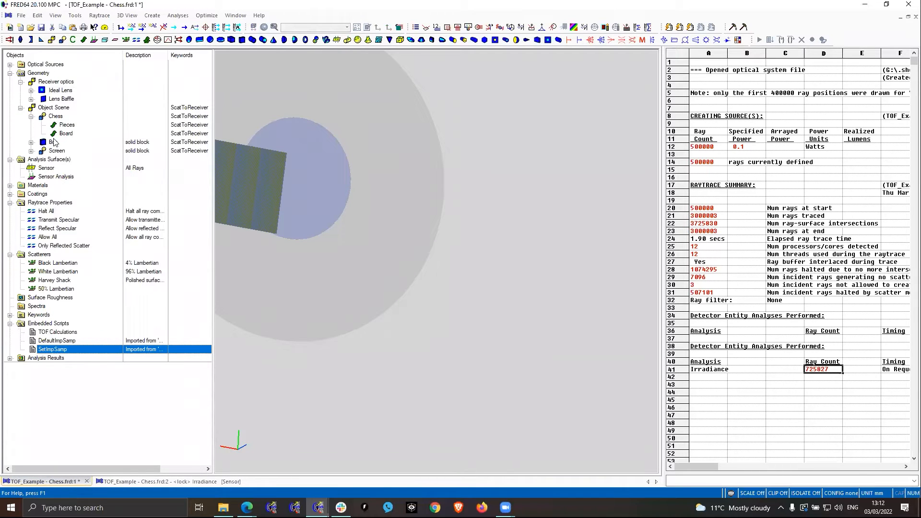
- Examine the To Lens Point importance sampling specification in the Pieces surface's scatter settings without changing it
mouse_move(54, 126)
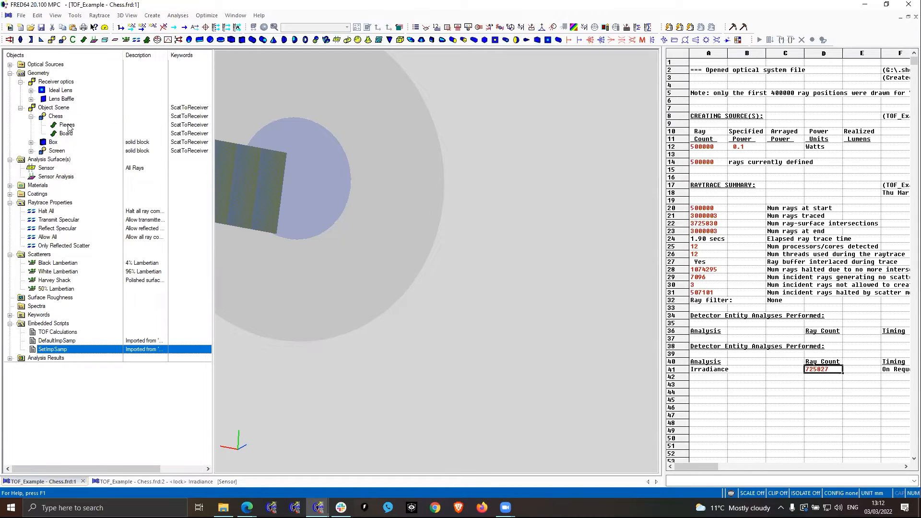
double_click(70, 126)
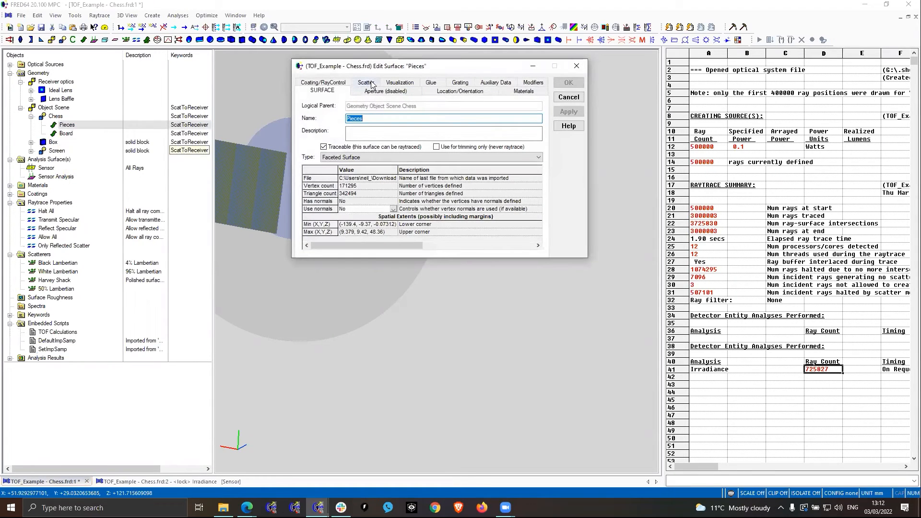
click(366, 84)
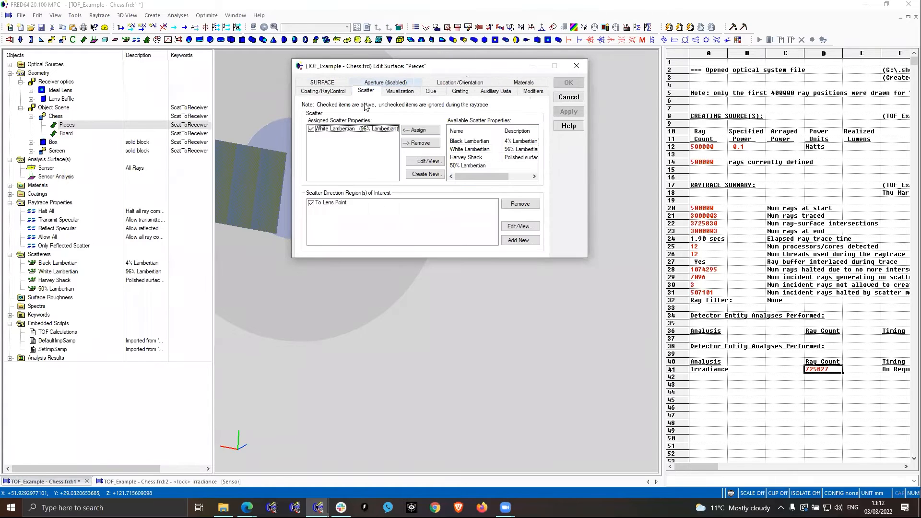
click(330, 206)
double_click(331, 206)
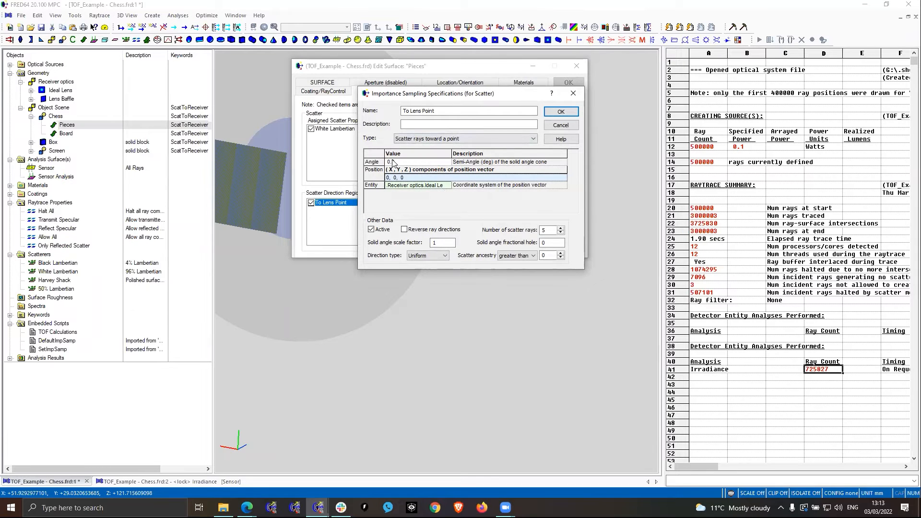
click(561, 125)
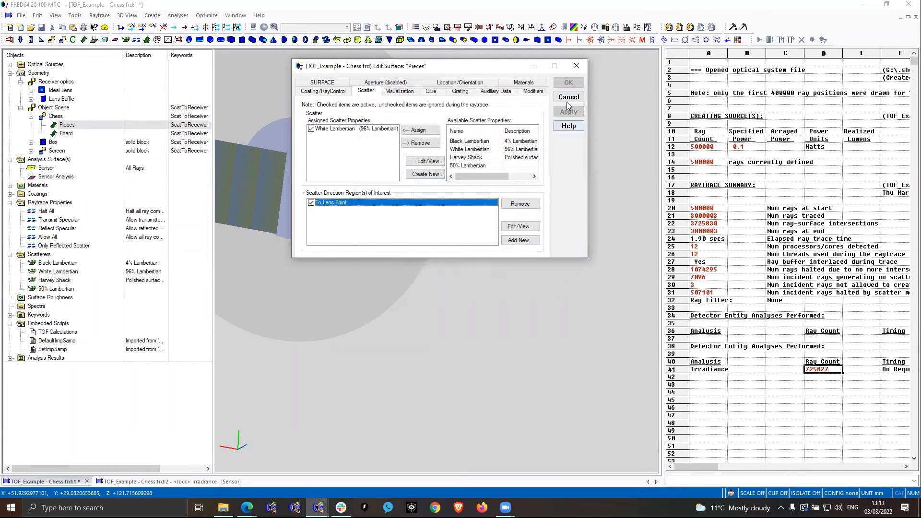
- Review the importance sampling types available for To Lens Point, then leave the Pieces surface without changes
double_click(333, 204)
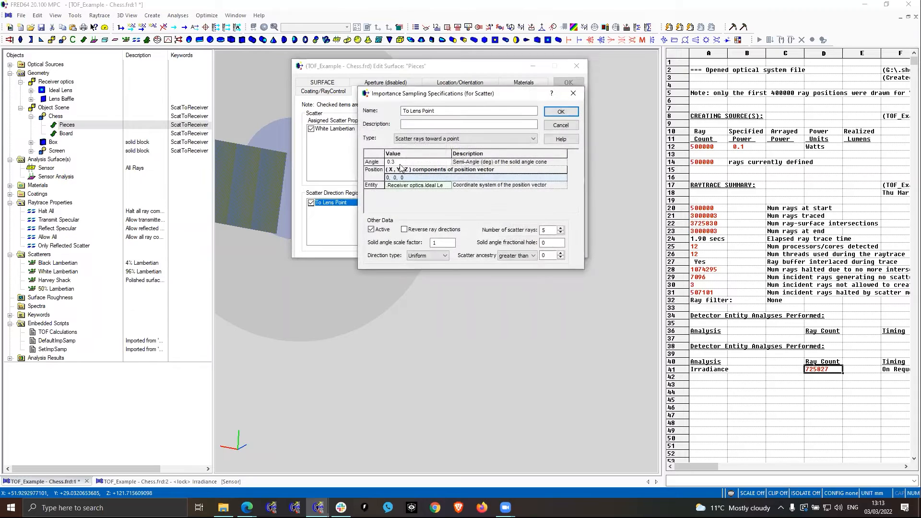
click(479, 139)
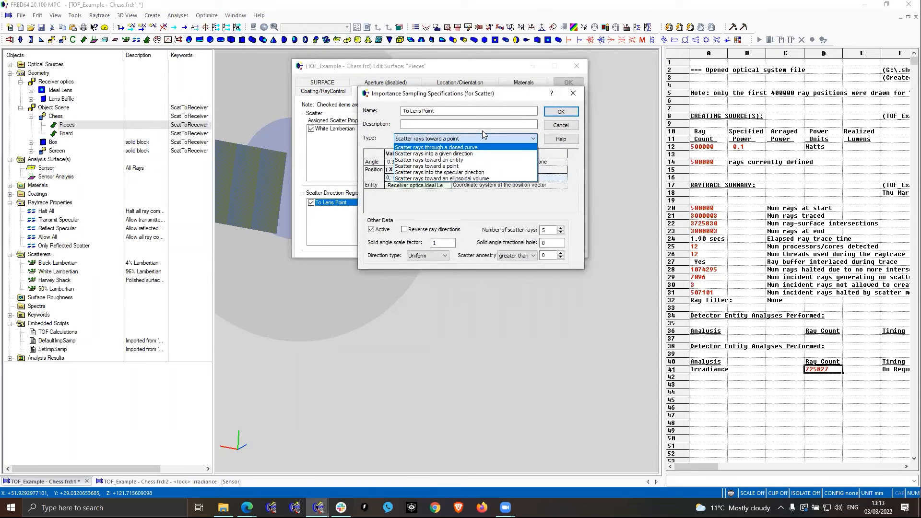
click(485, 130)
click(577, 126)
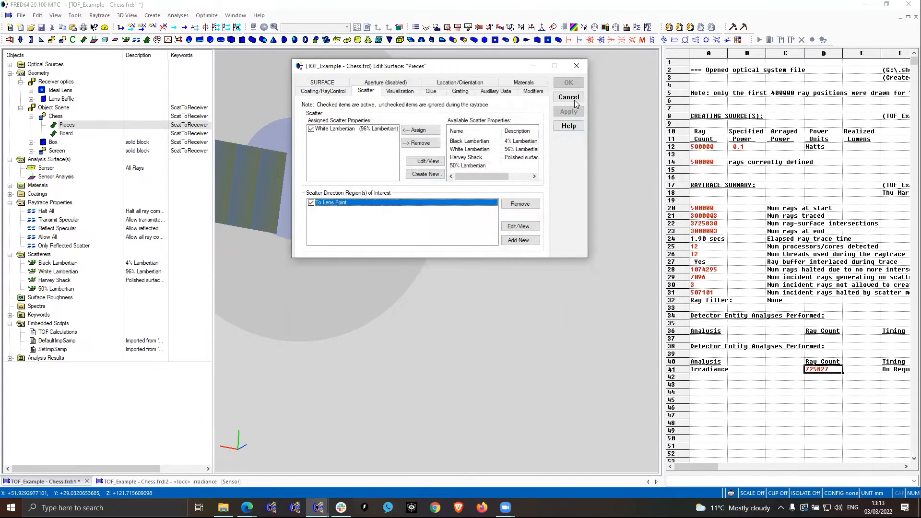
click(568, 93)
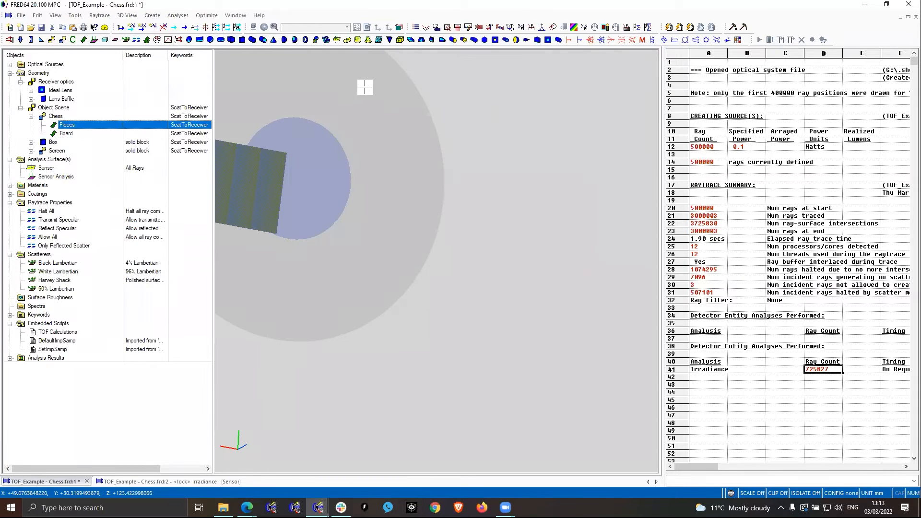
- Retrace all sources without rendering and perform the irradiance analysis on the Sensor surface again
click(132, 28)
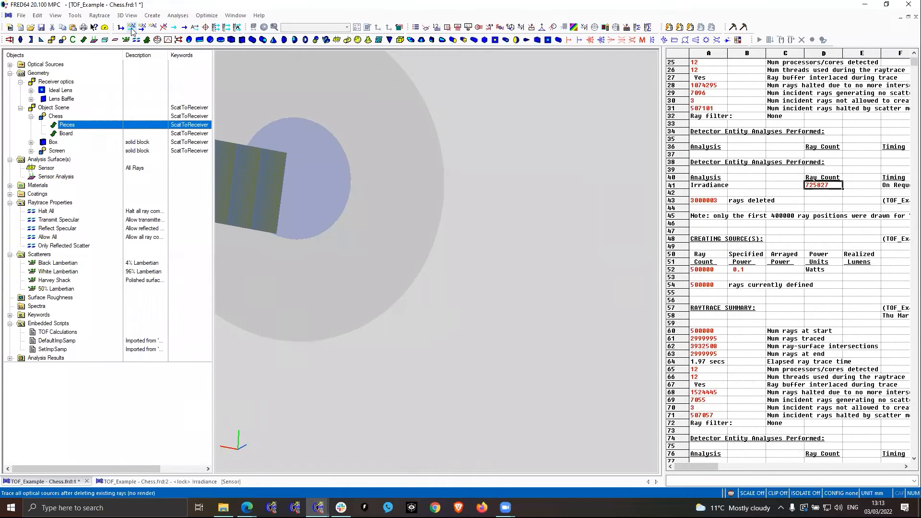
right_click(53, 170)
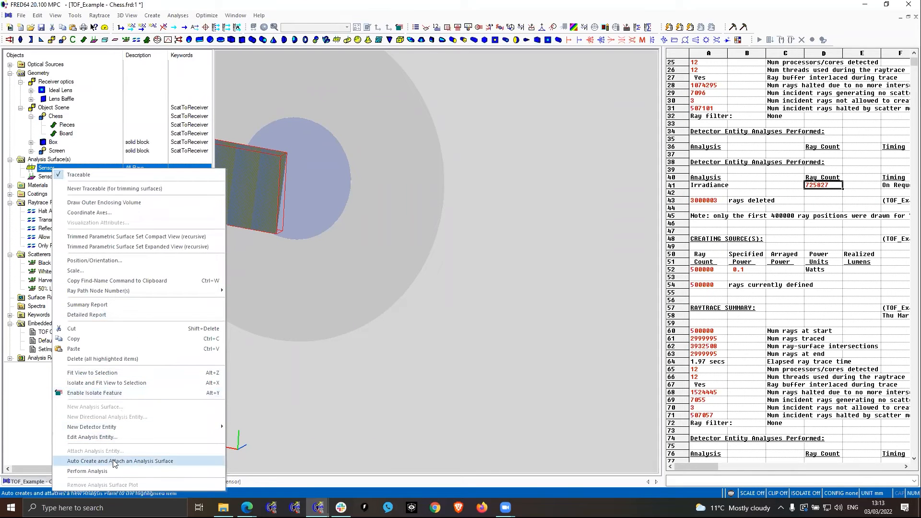
click(116, 469)
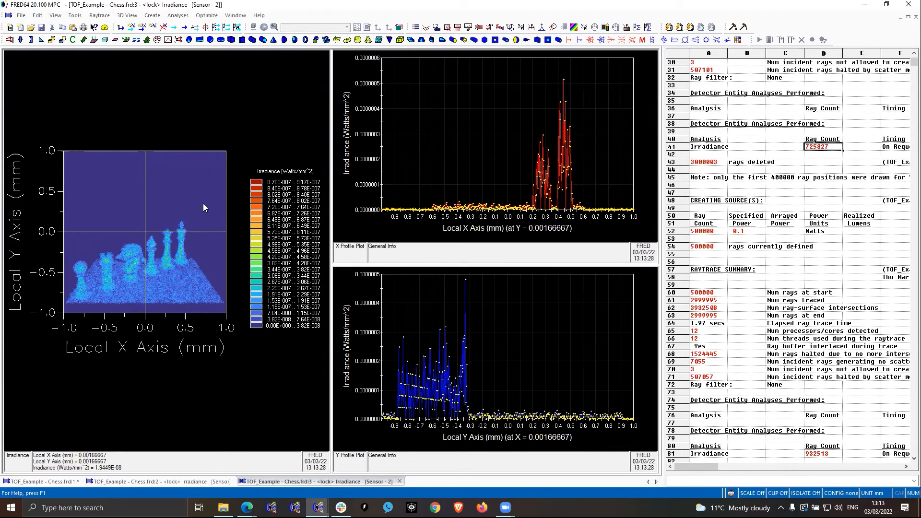
- Hide the irradiance chart's profile lines and scale its data to Log (base10) with the floor at -8 decades below peak and Show floor off
right_click(239, 218)
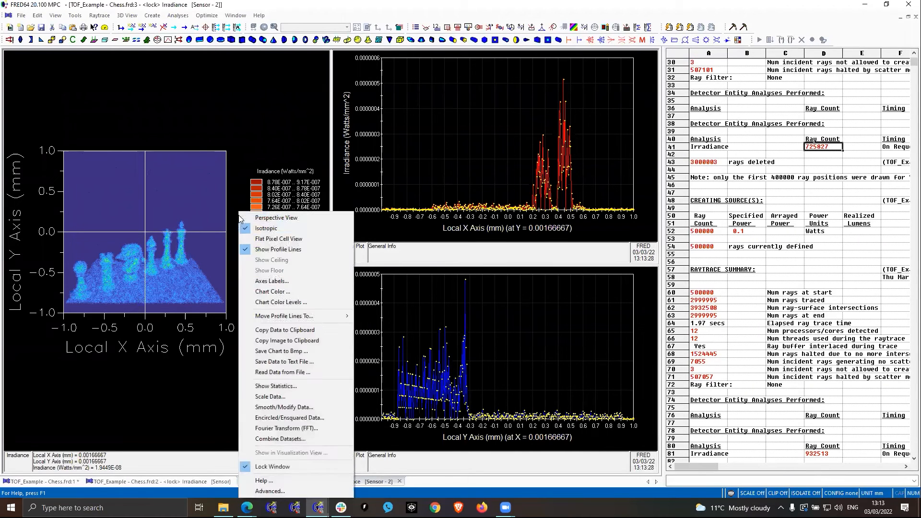
click(274, 250)
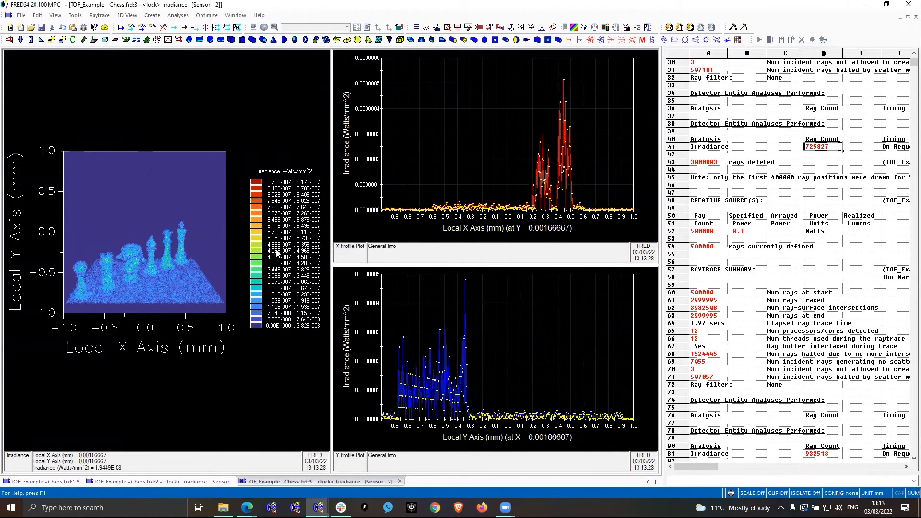
right_click(238, 229)
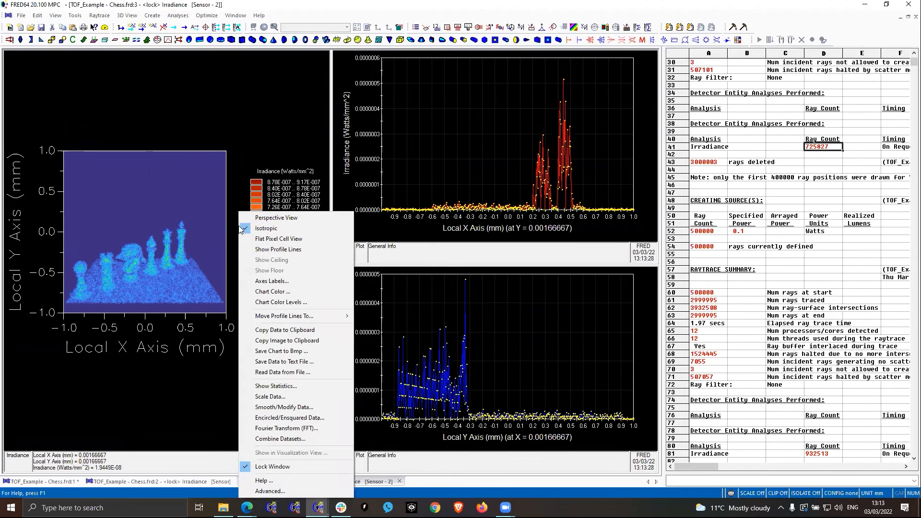
click(281, 397)
click(435, 182)
click(504, 182)
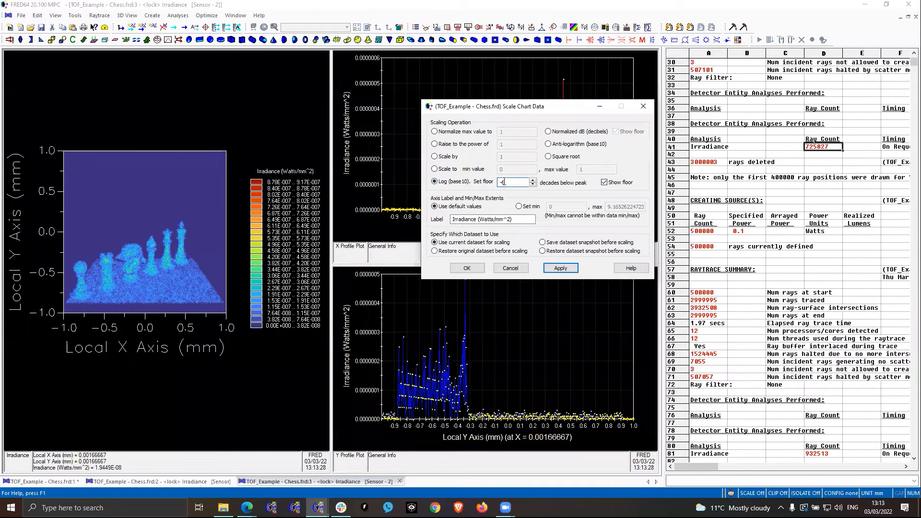
text(8)
click(604, 182)
click(559, 270)
click(560, 270)
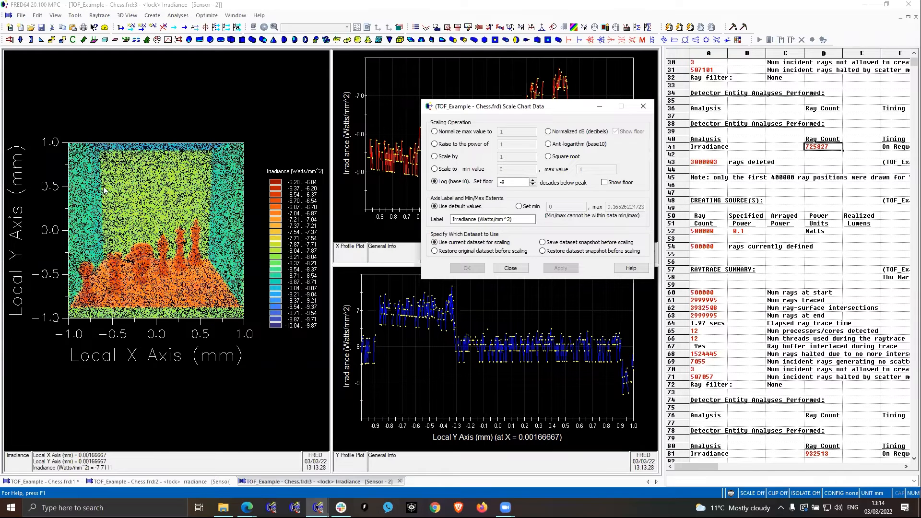
click(510, 269)
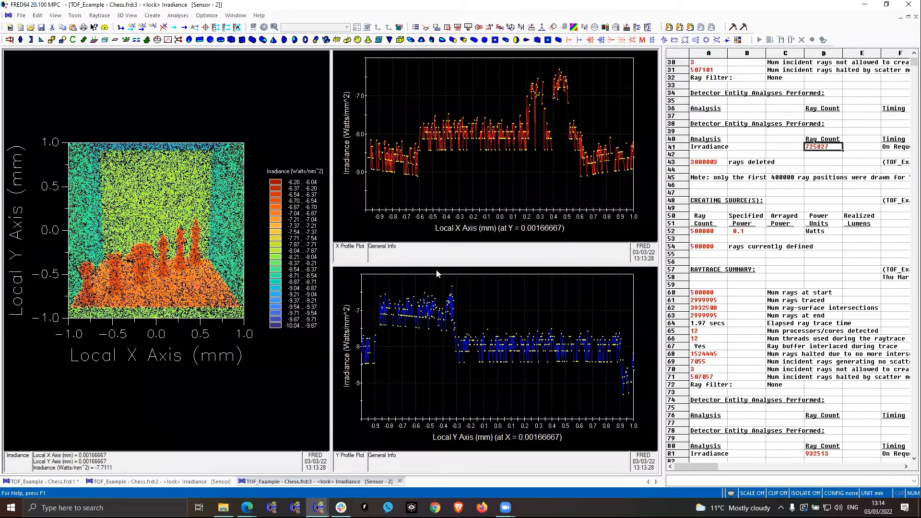
- Return to the chess model and review the Uniform Source settings under Optical Sources without changing them
click(59, 482)
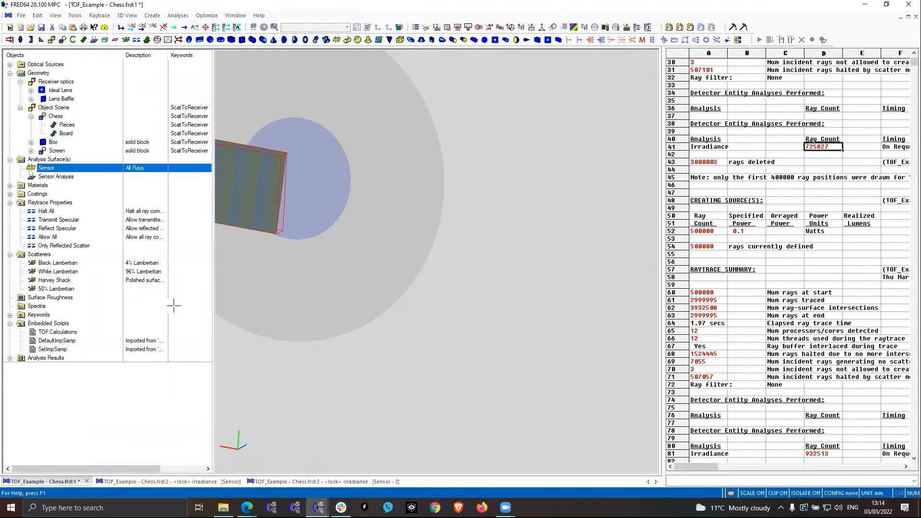
click(9, 64)
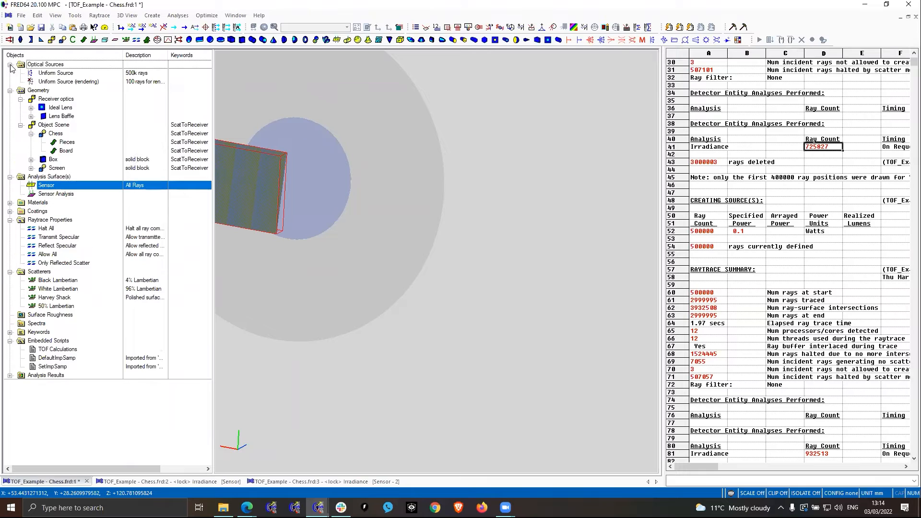
click(64, 74)
click(64, 73)
double_click(92, 73)
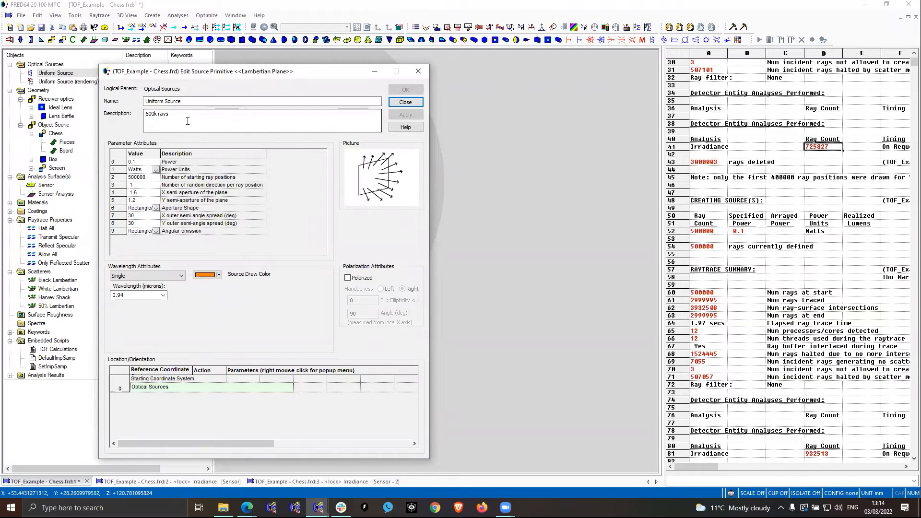
click(405, 103)
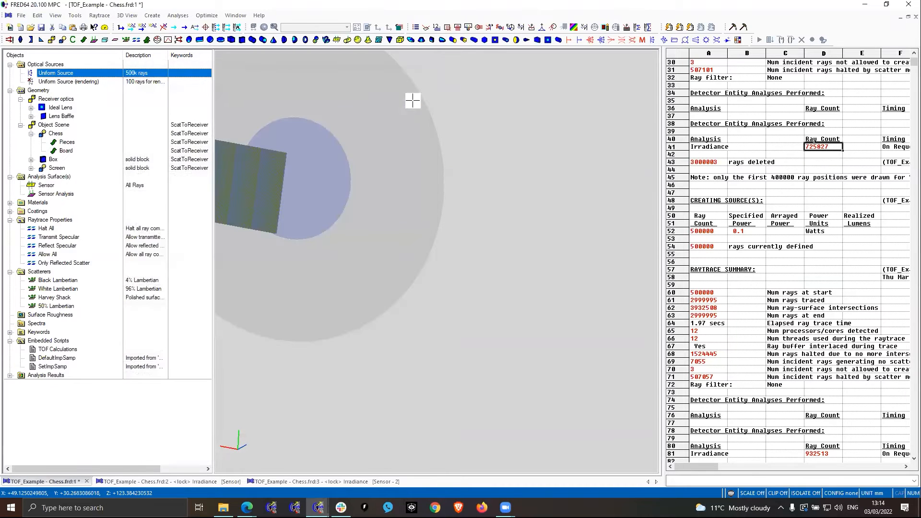
- Highlight the Ideal Lens and the Lens Baffle in turn and inspect the receiver optics in the 3D view
click(63, 109)
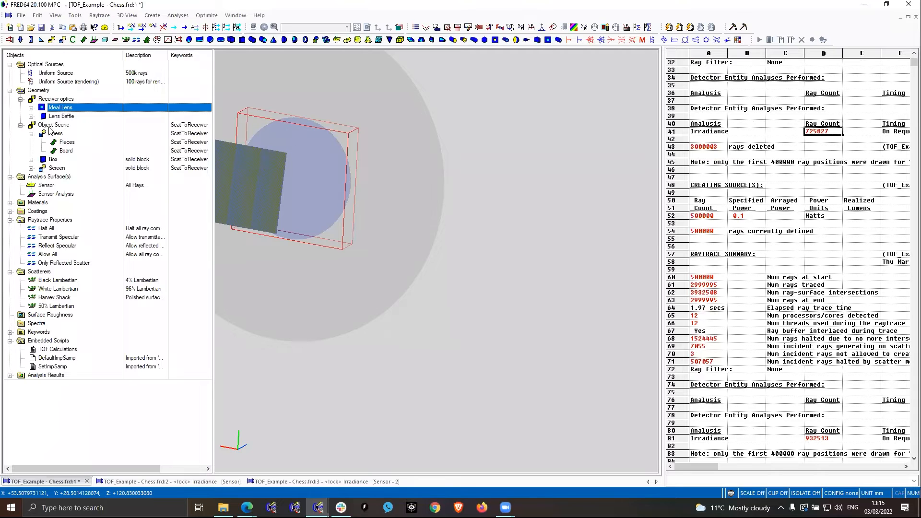
click(63, 116)
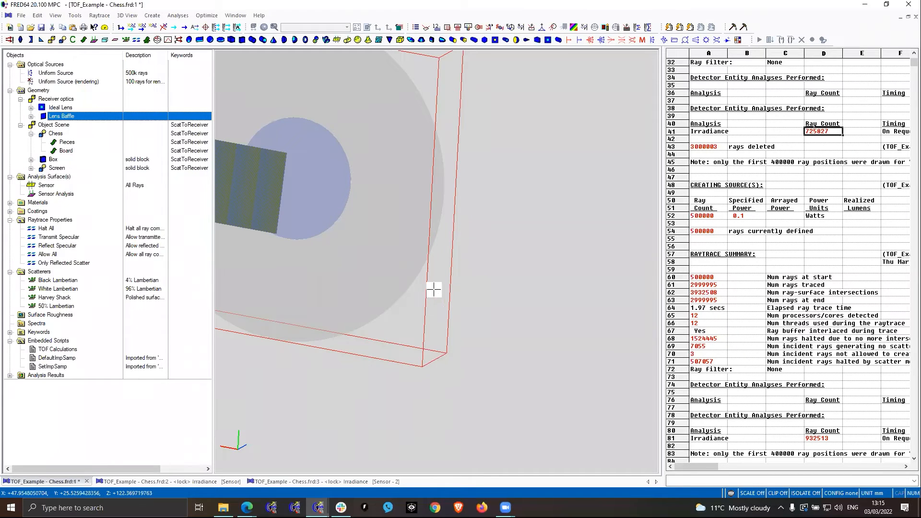
click(446, 277)
scroll(446, 277, down, 5)
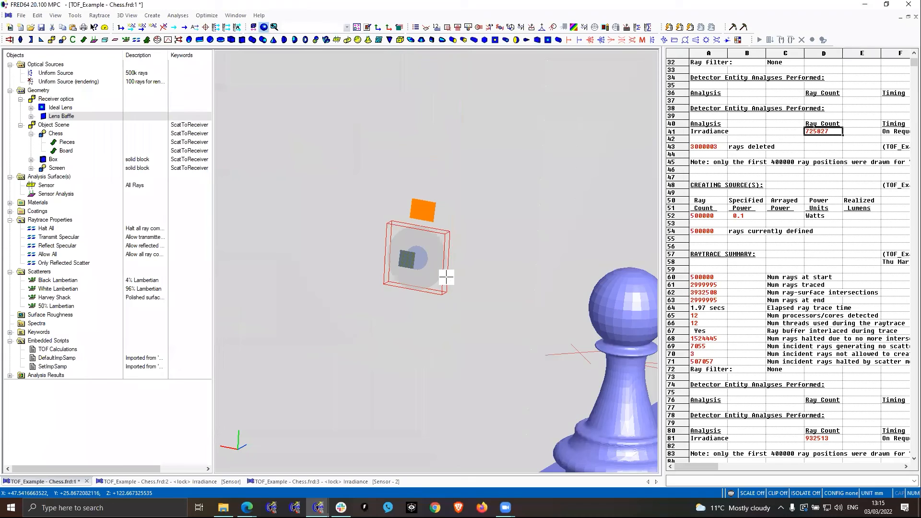
scroll(446, 277, up, 1)
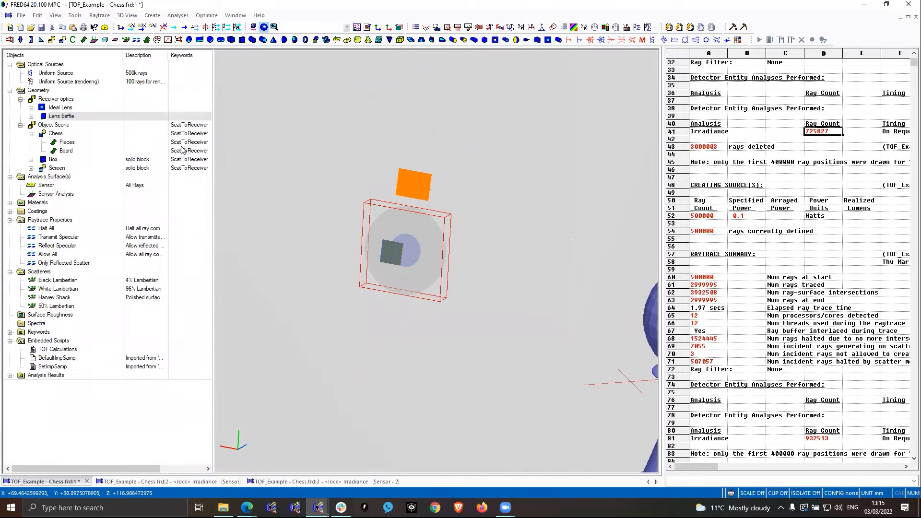
- Locate the Sensor, then examine the Sensor Analysis surface's ray selection filters and leave them unchanged
click(48, 187)
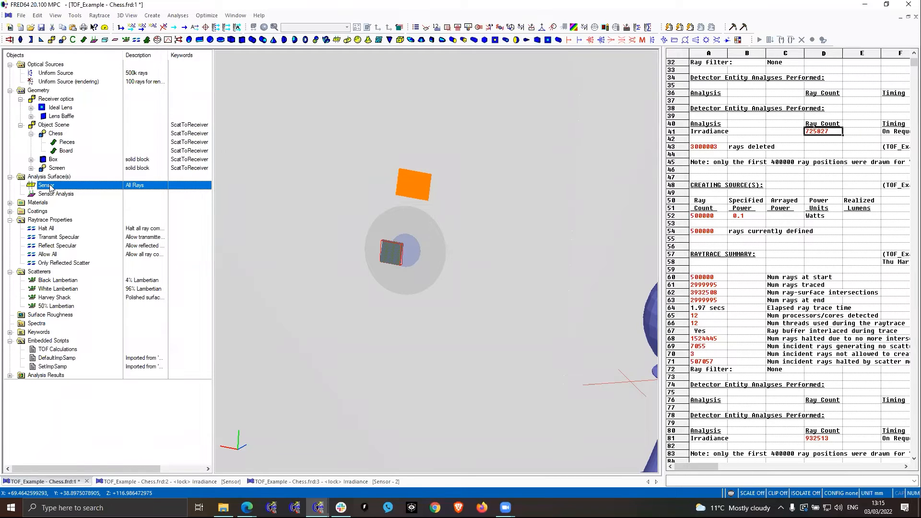
click(74, 194)
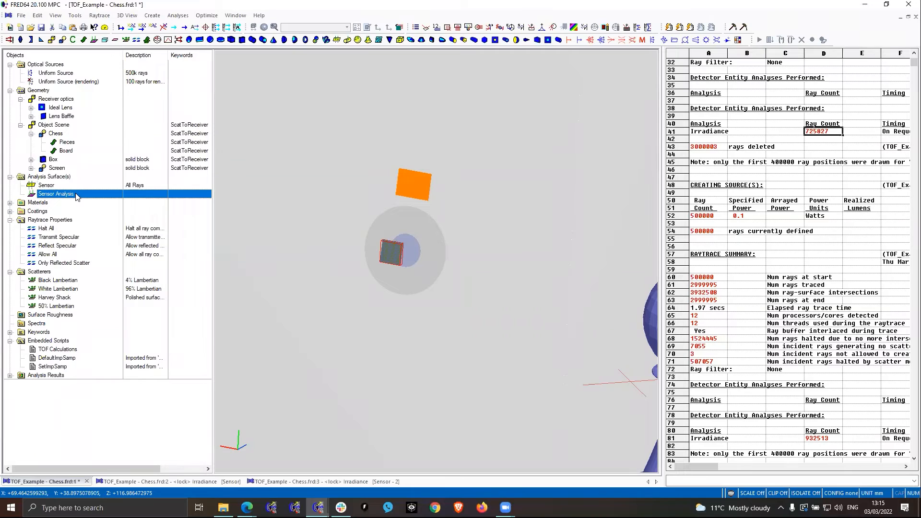
double_click(75, 194)
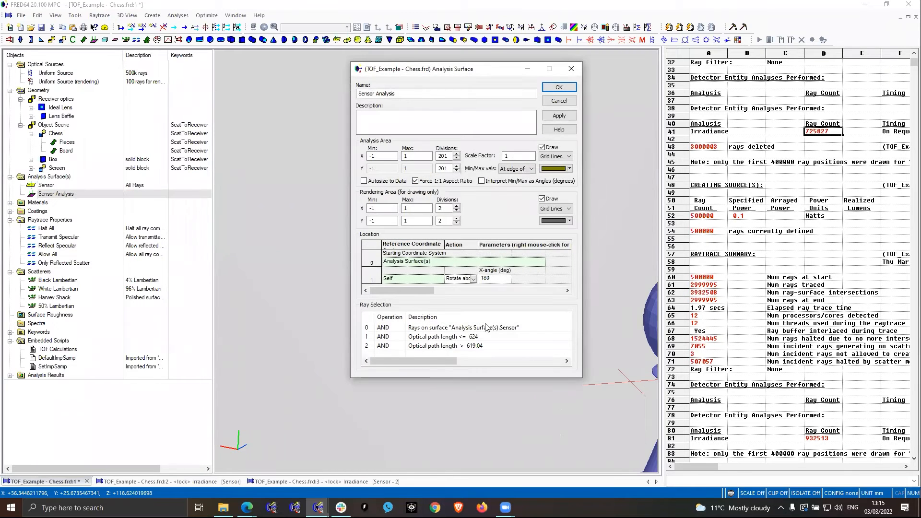
click(526, 330)
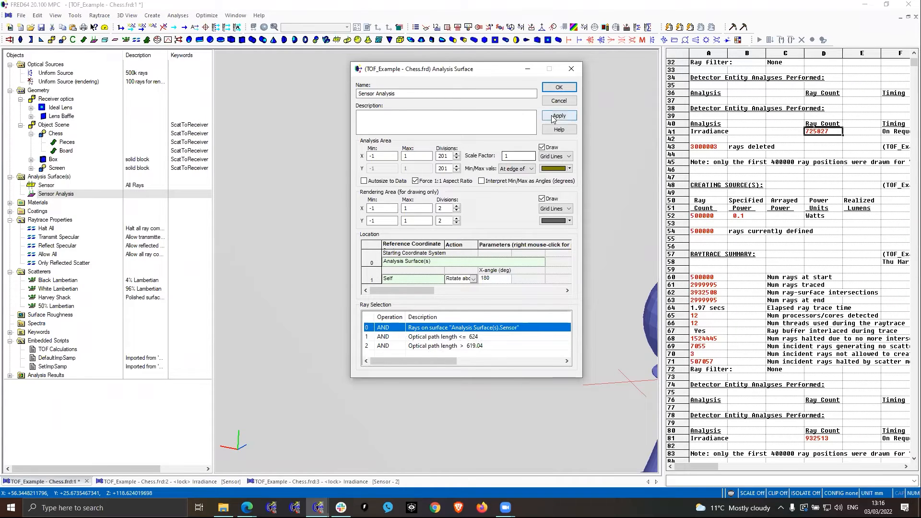
click(560, 100)
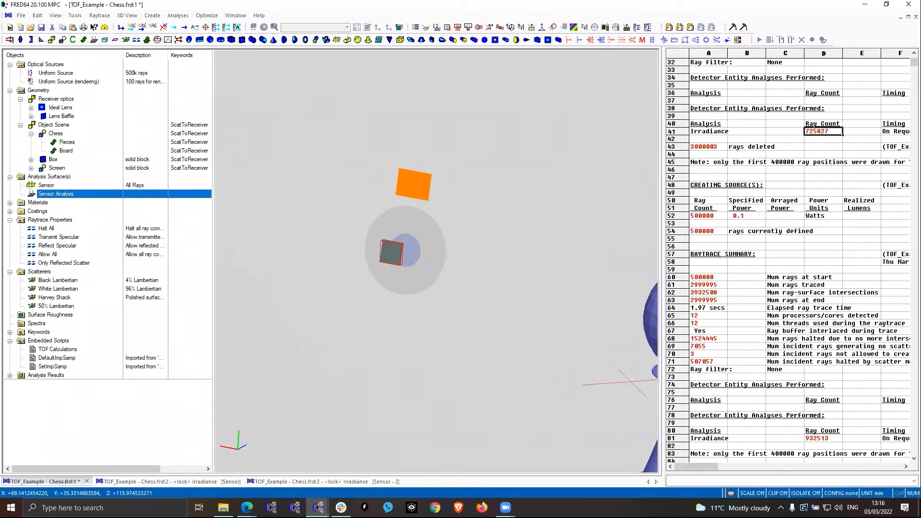
- Switch to the LiDAR and ToF presentation in Google Slides and show the "Flash System - Post Processing (Script)" slide
key(alt+Tab)
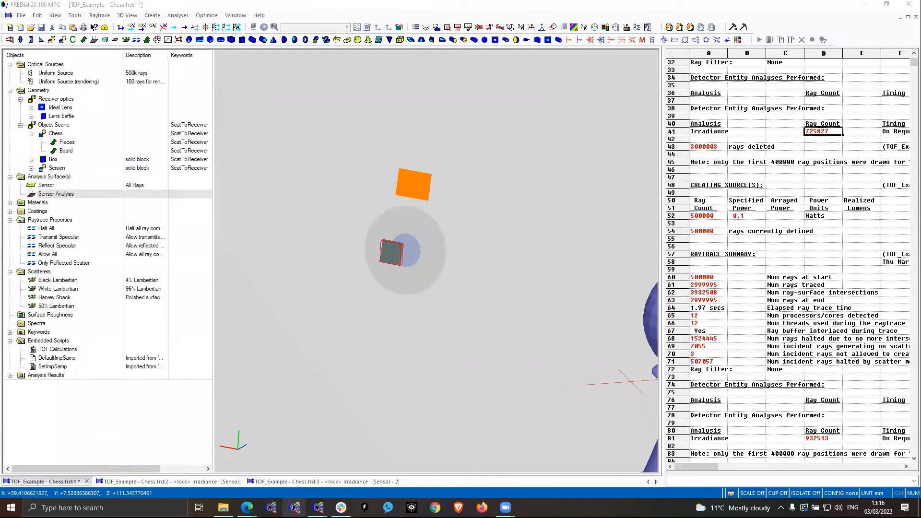
mouse_move(247, 508)
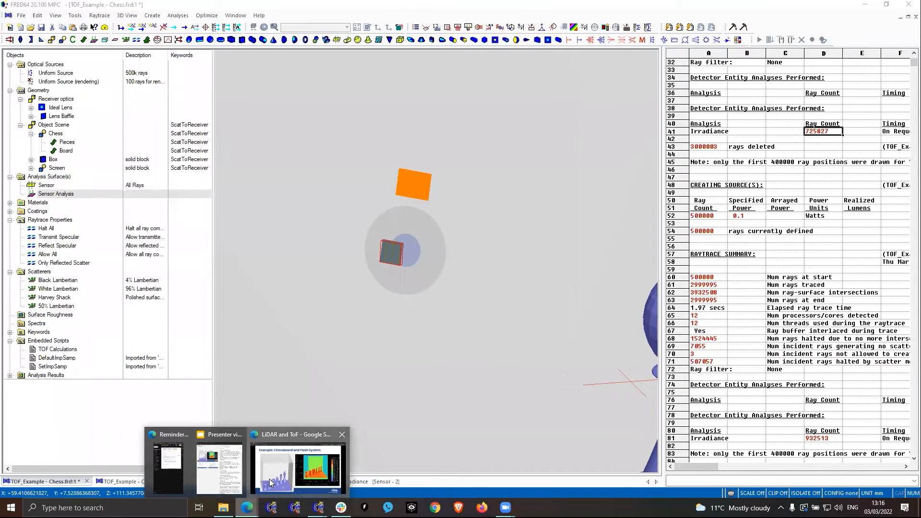
click(298, 458)
key(Right)
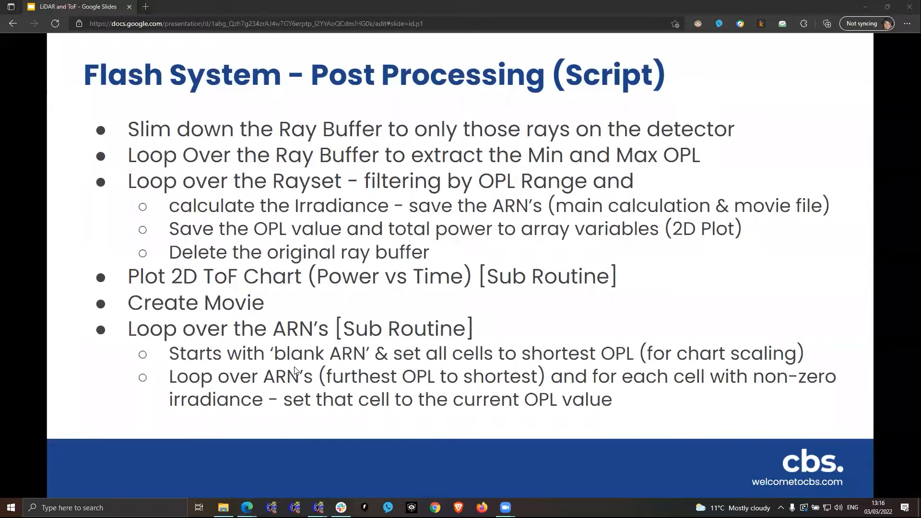
- Switch back to FRED, open the TOF Calculations embedded script and read it from the declarations through the chart and movie calculations
click(318, 507)
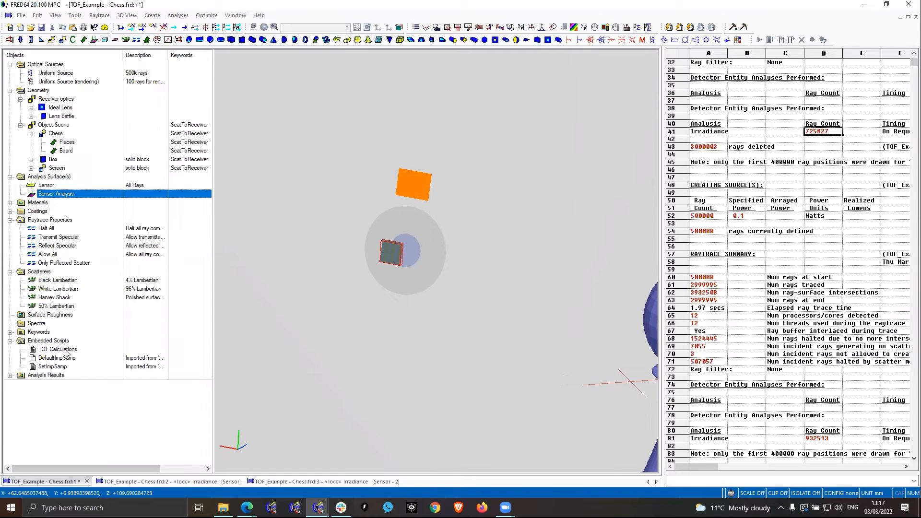
double_click(66, 353)
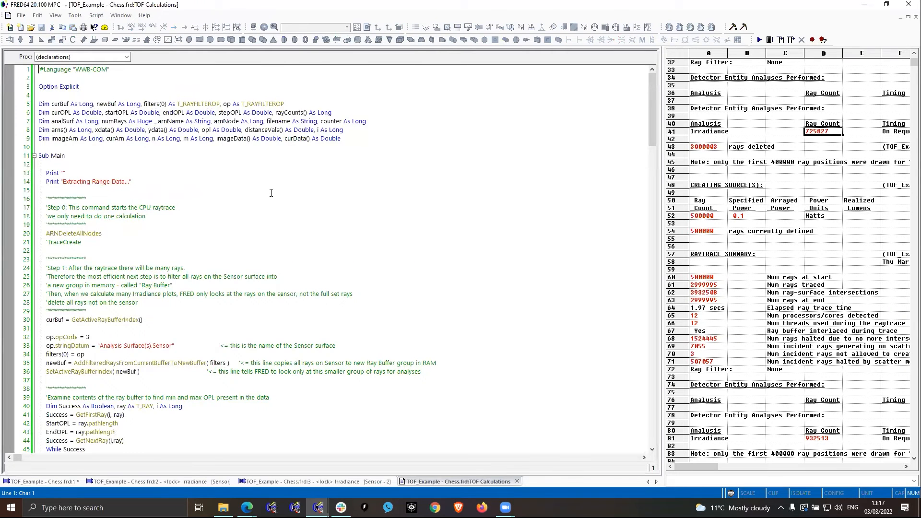
ctrl+scroll(271, 192, up, 2)
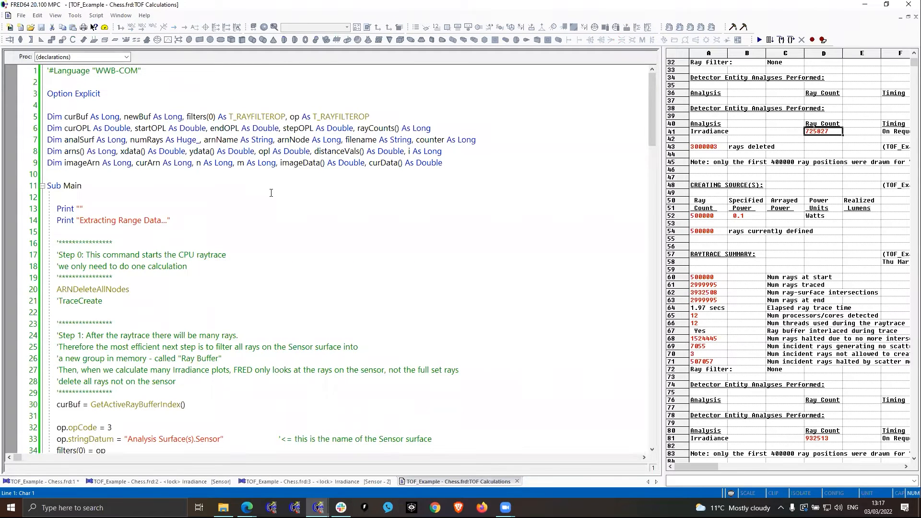
click(271, 193)
scroll(271, 192, down, 7)
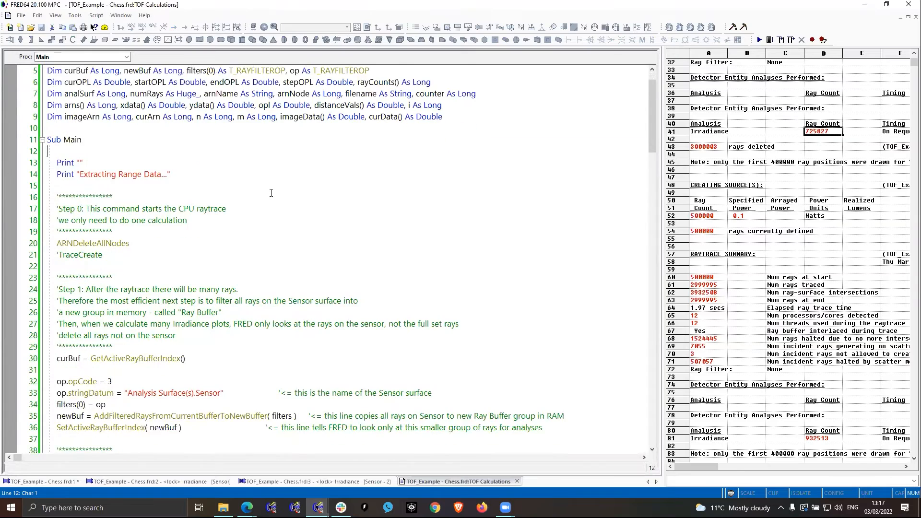
scroll(271, 193, down, 8)
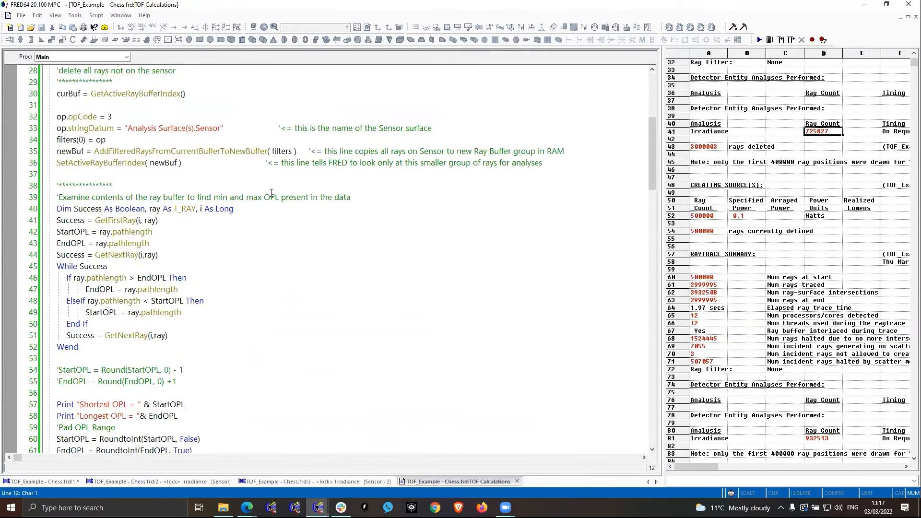
scroll(270, 193, down, 8)
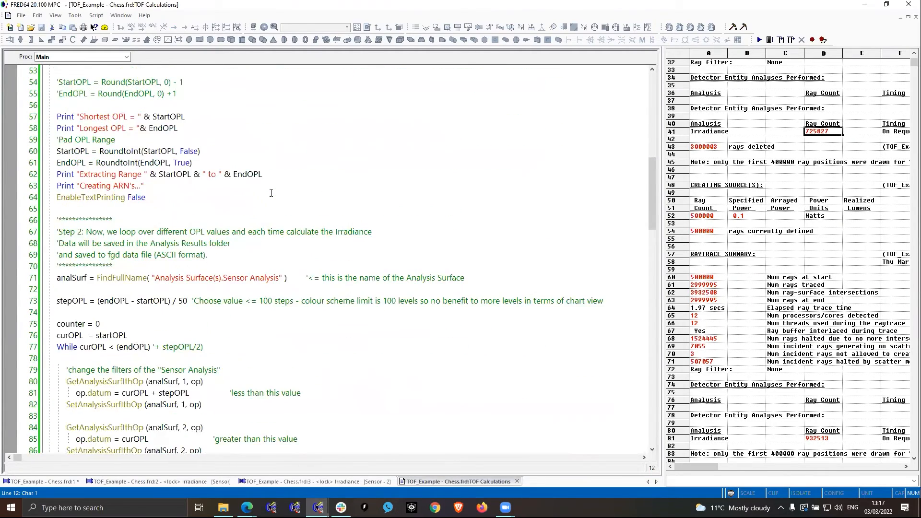
scroll(271, 192, down, 9)
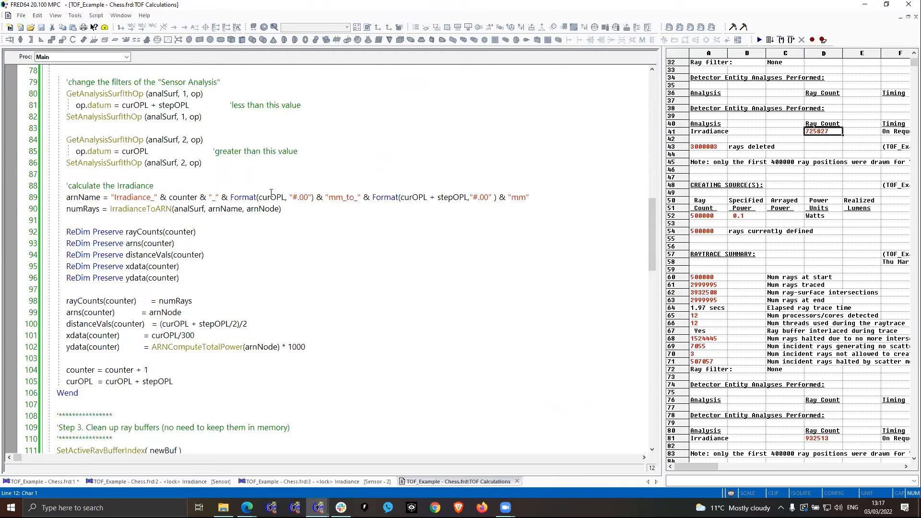
scroll(271, 193, down, 5)
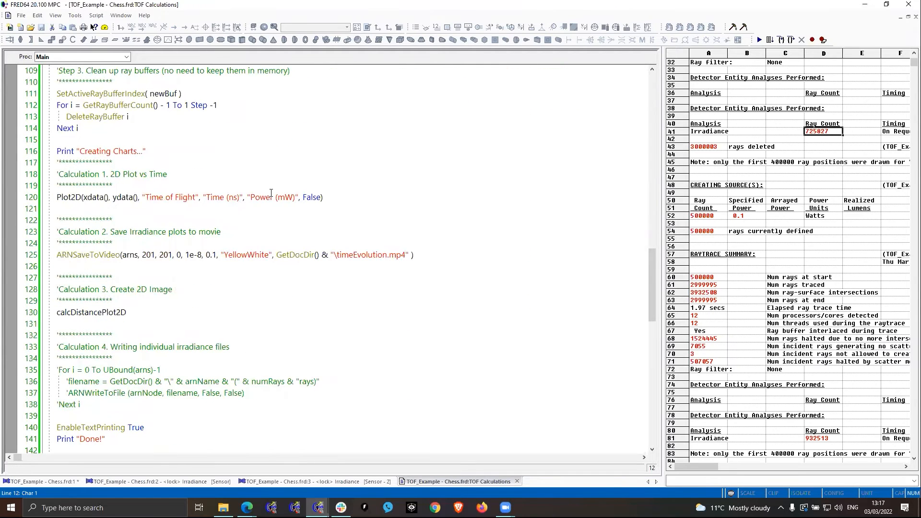
- Review the script's optical path length loop and irradiance calculation again, then switch back to the post-processing slide in Google Slides
click(323, 197)
scroll(308, 176, up, 4)
scroll(308, 176, up, 4)
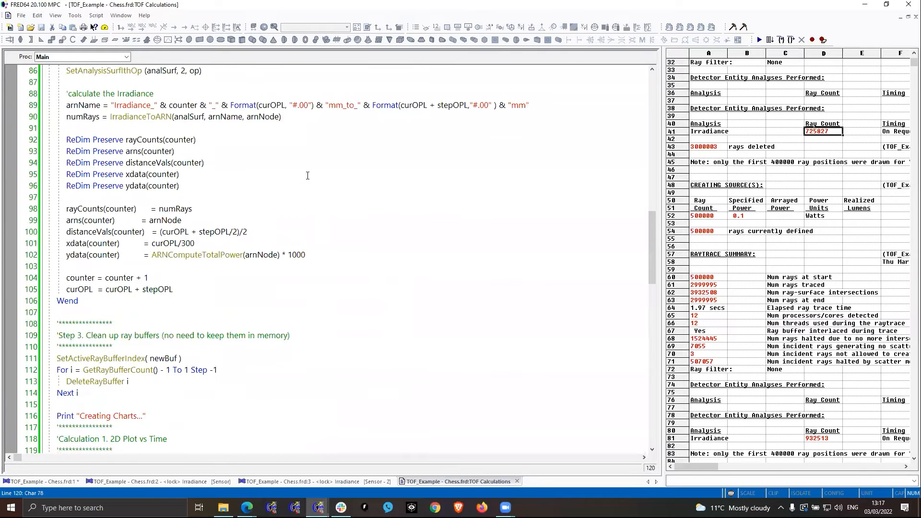
scroll(308, 175, up, 4)
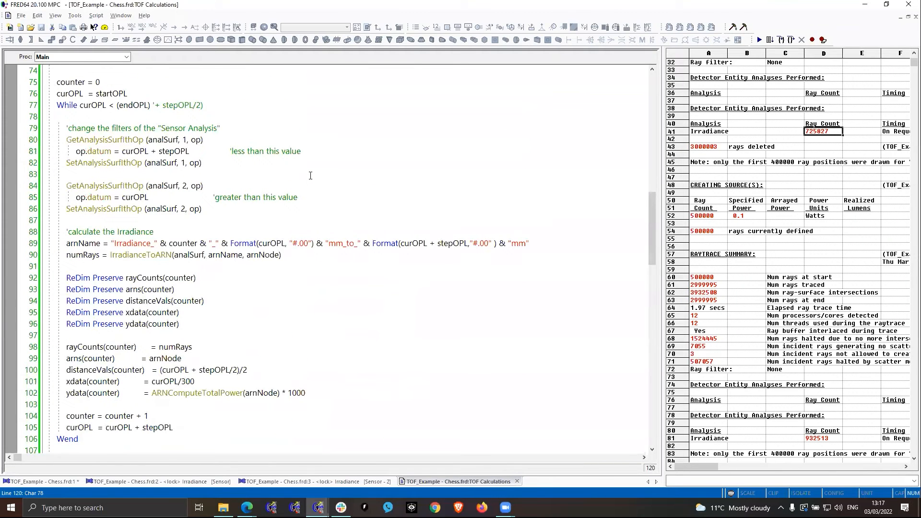
key(alt+Tab)
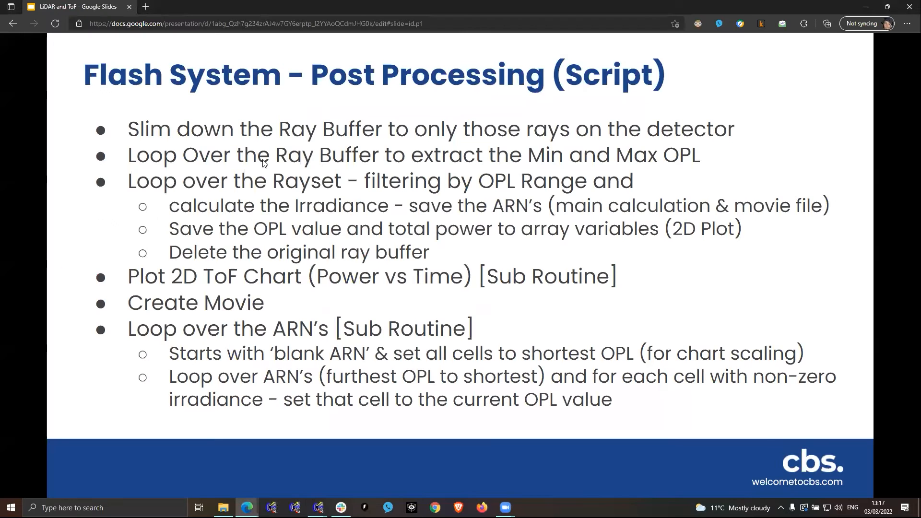
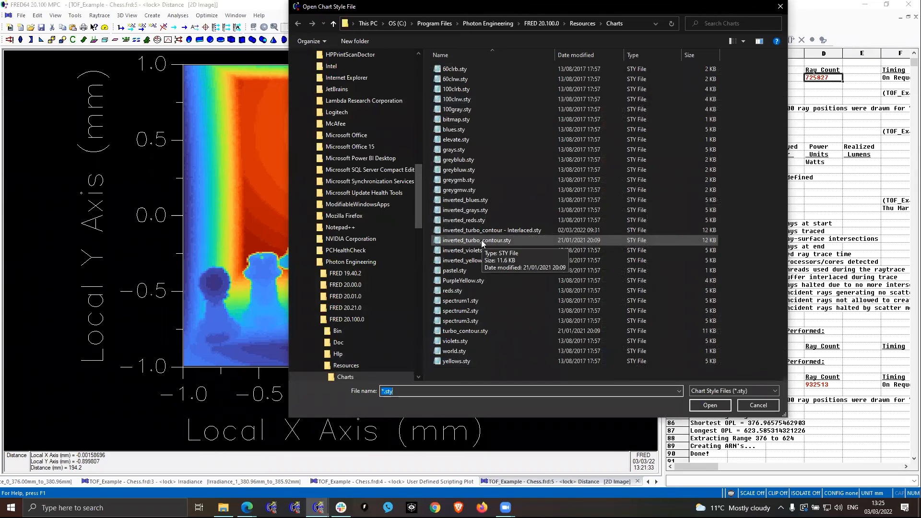
- Apply the inverted_turbo_contour.sty color level style to the chess Distance chart
click(485, 241)
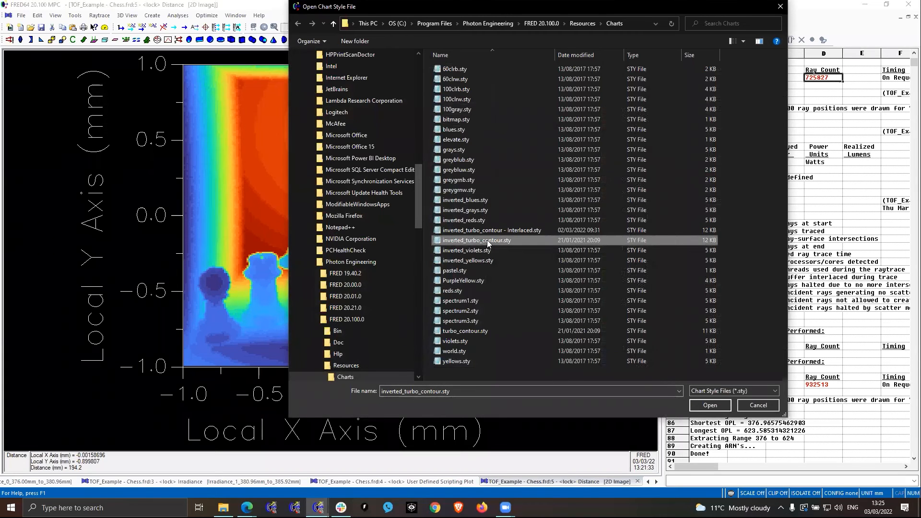
click(710, 406)
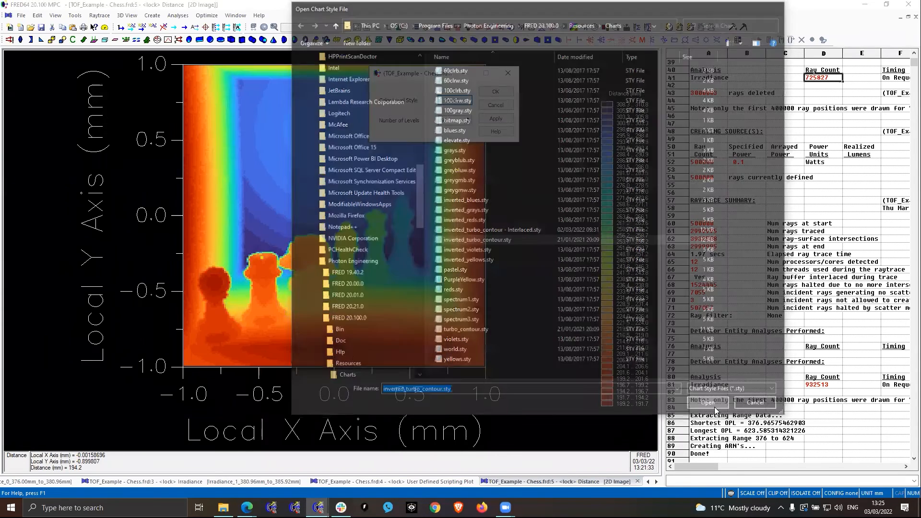
click(493, 94)
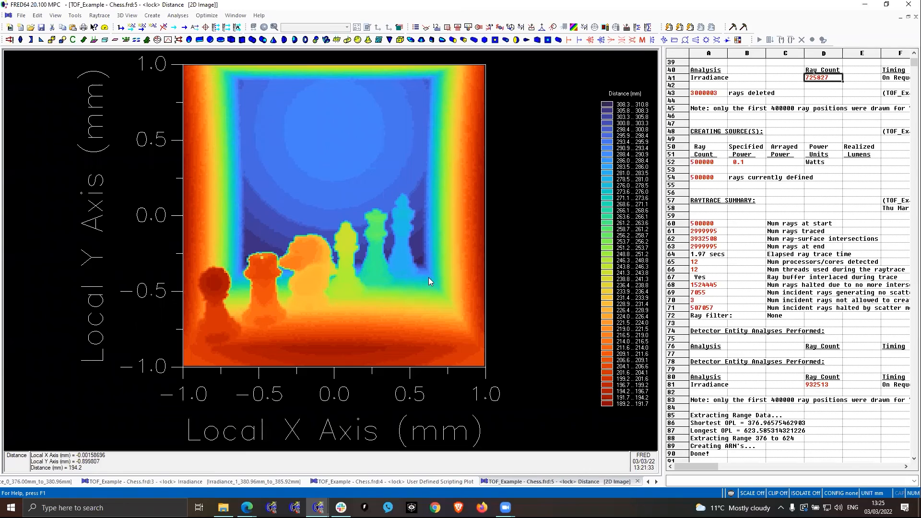
- Change the chess Distance chart's color level style to inverted_turbo_contour - Interlaced.sty
right_click(502, 210)
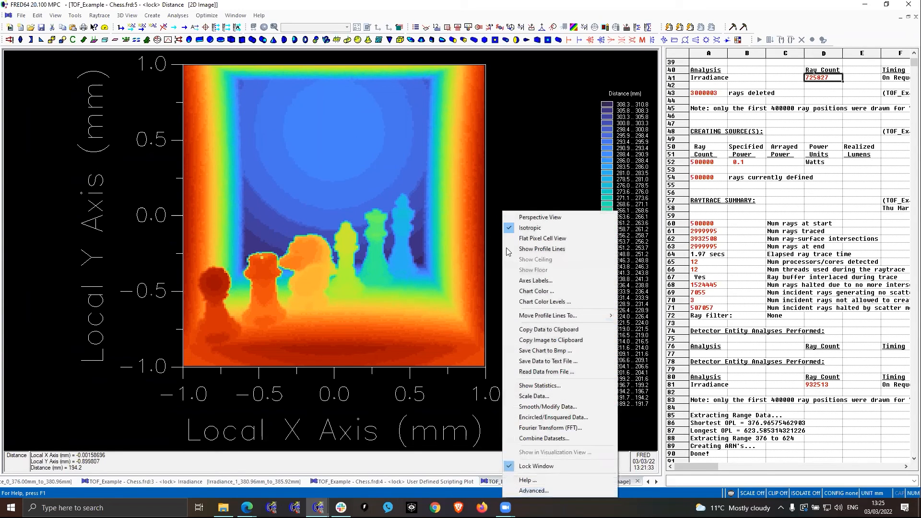
click(551, 302)
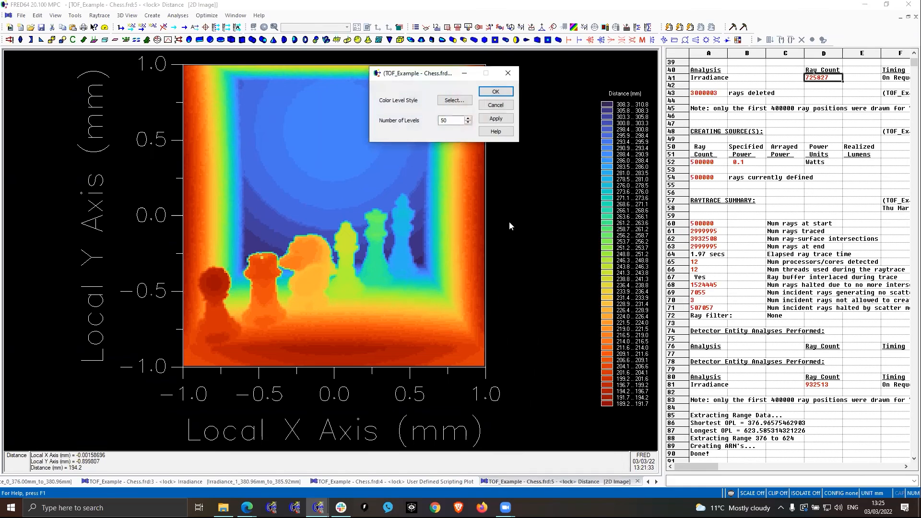
click(454, 101)
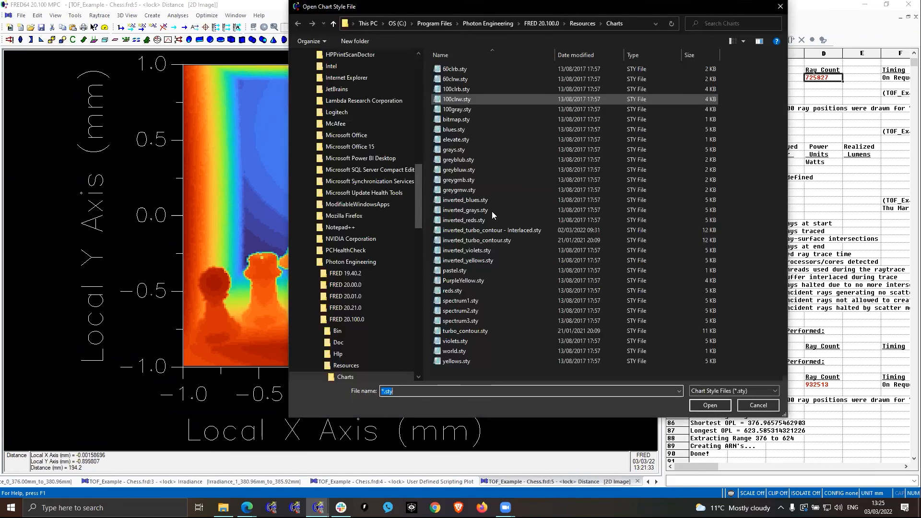
click(517, 227)
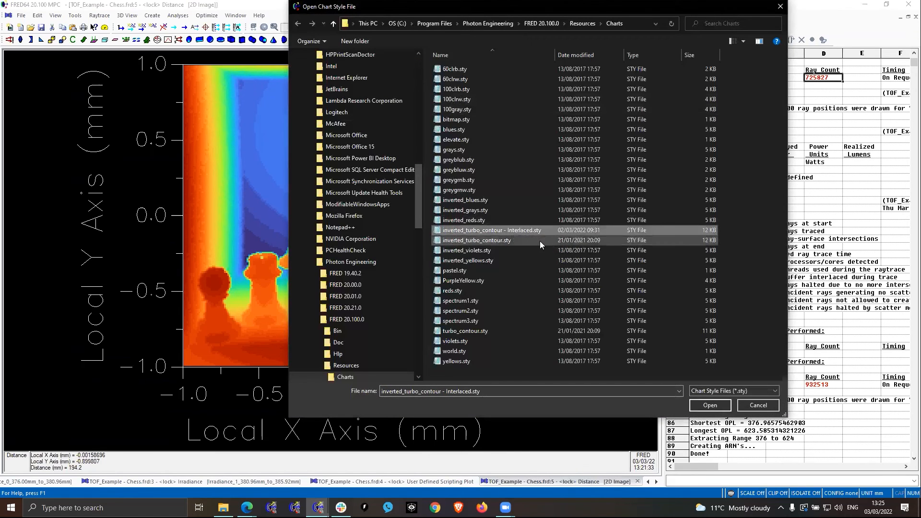
click(718, 405)
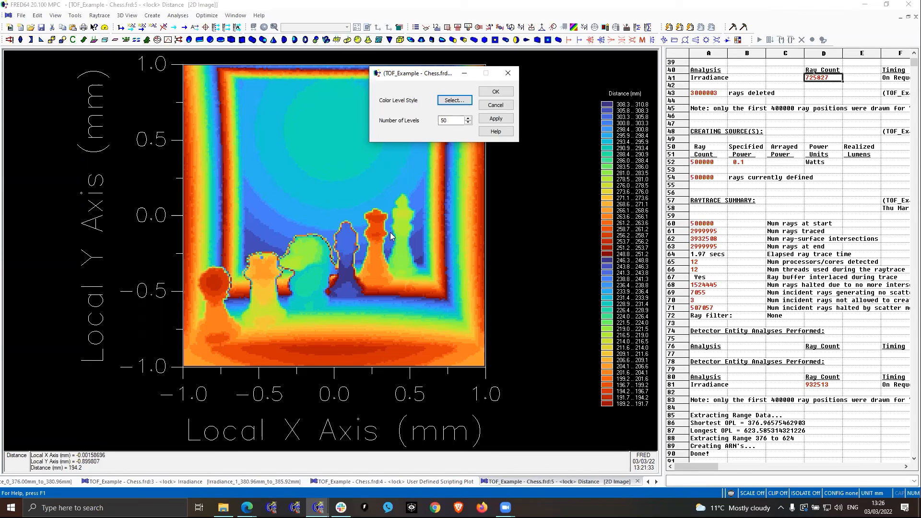
click(501, 106)
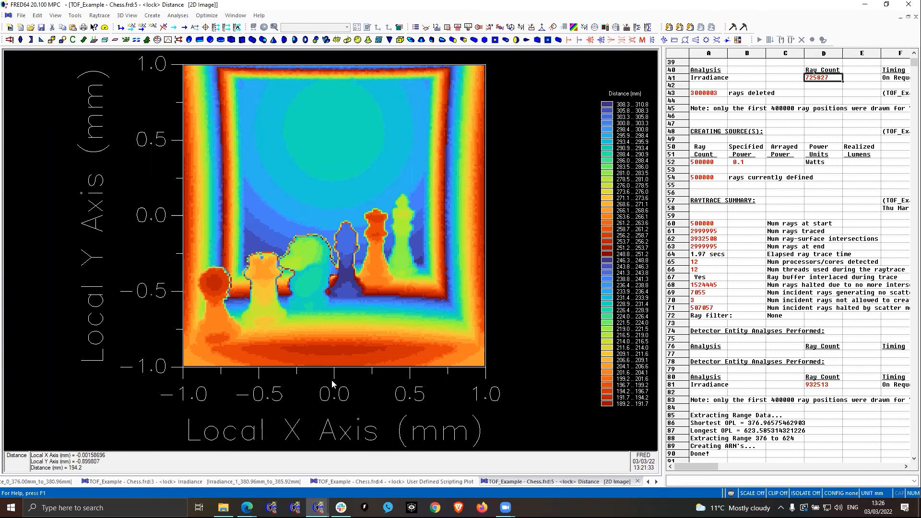
- Switch to the LiDAR Example - Ideal Lens model and examine the 3D street scene down to the rear car's roof
mouse_move(318, 507)
click(285, 474)
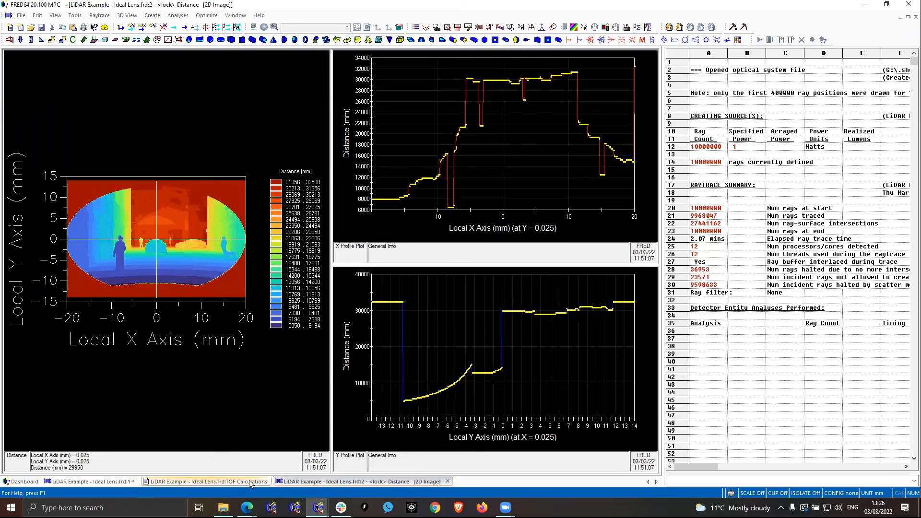
click(114, 481)
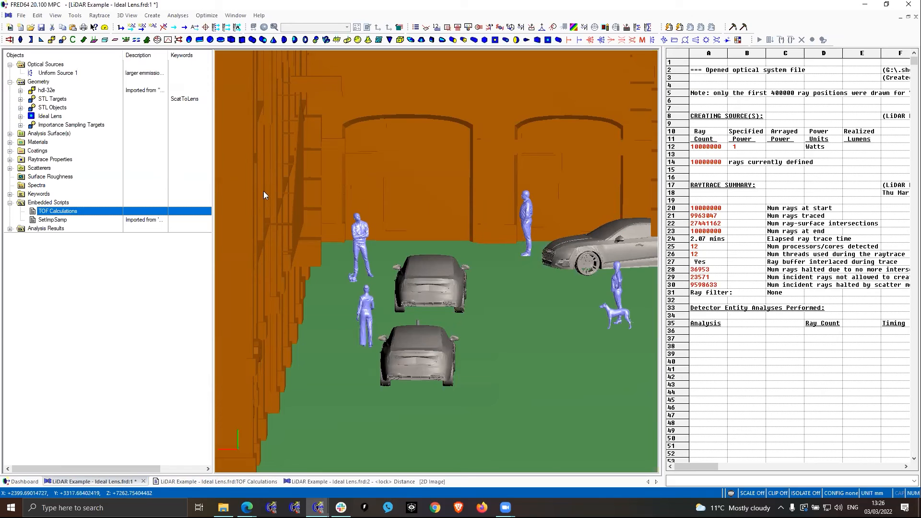
click(504, 327)
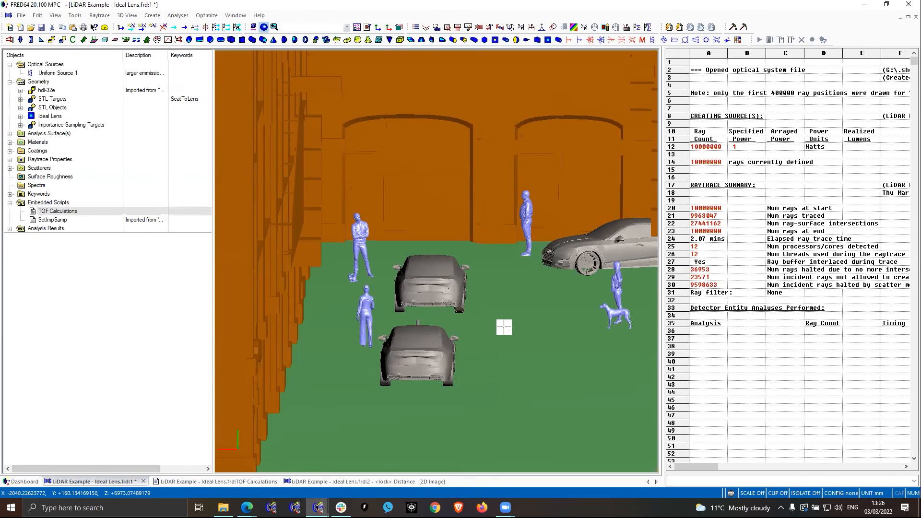
scroll(504, 327, down, 4)
scroll(539, 320, up, 2)
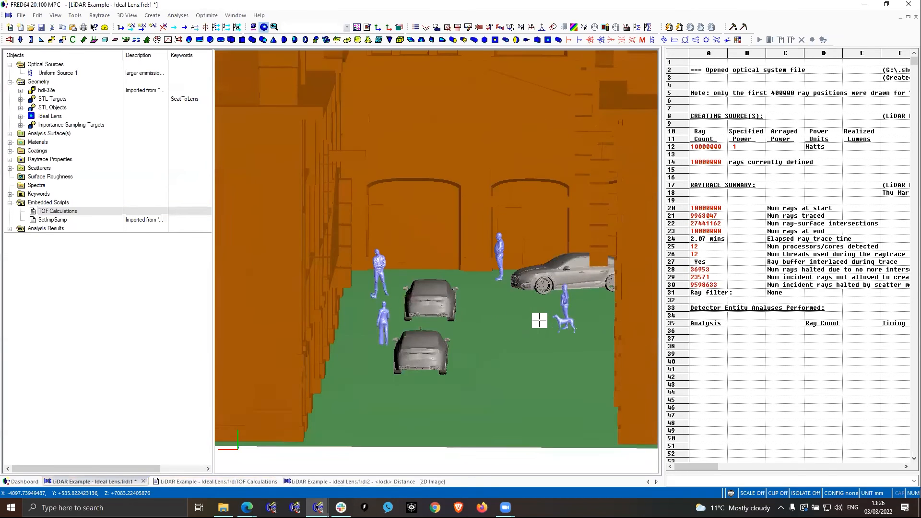
scroll(539, 321, up, 2)
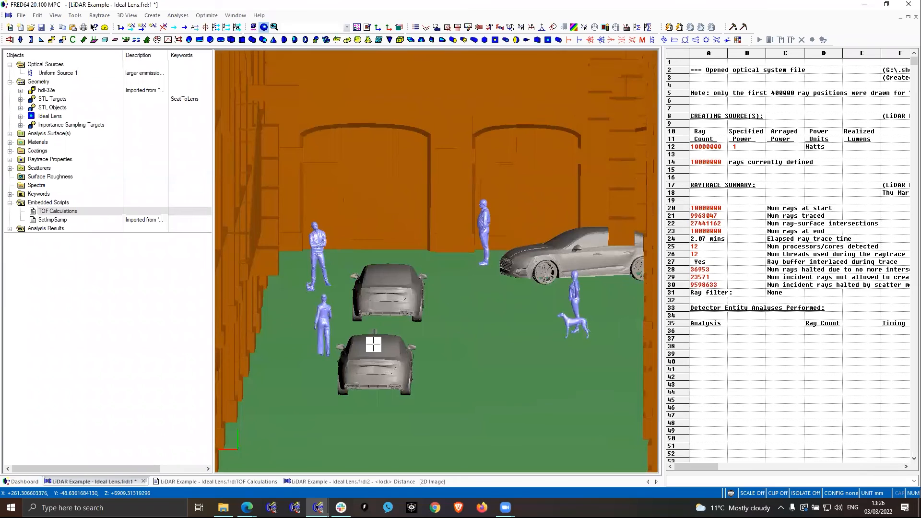
scroll(374, 340, up, 5)
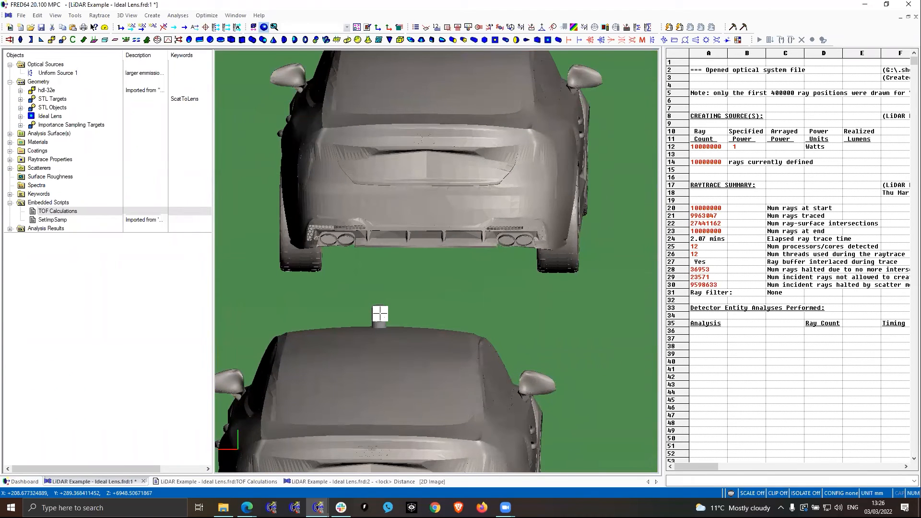
- Isolate the roof-mounted sensor's surface, then the whole hdl-32e assembly, and inspect it from several angles
click(380, 314)
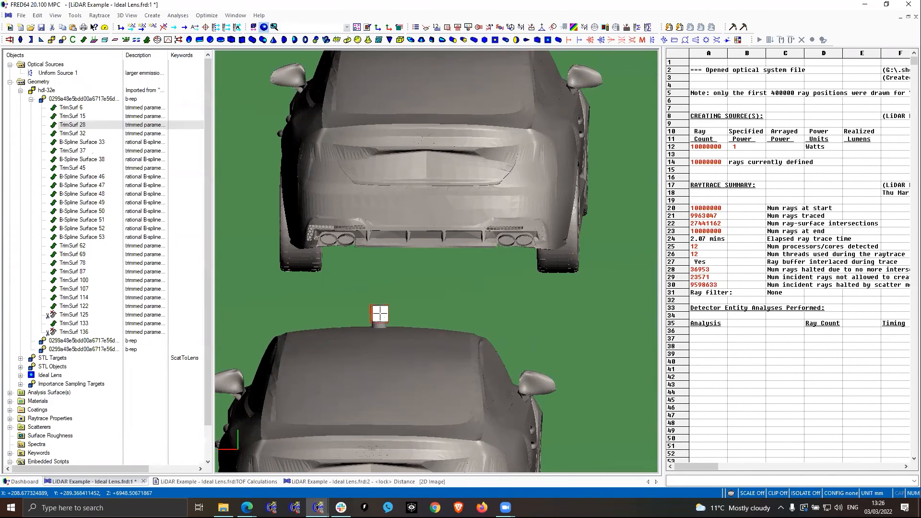
key(i)
drag(449, 304, 357, 326)
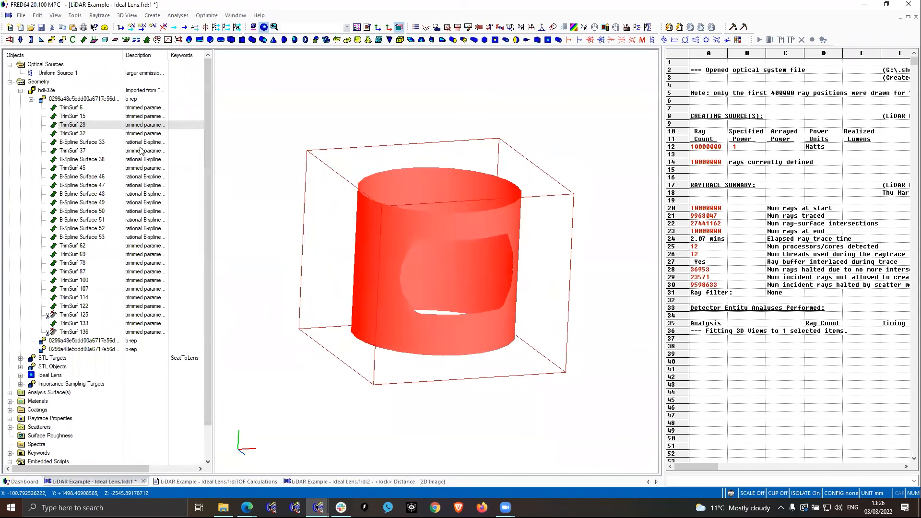
click(48, 91)
drag(384, 340, 269, 195)
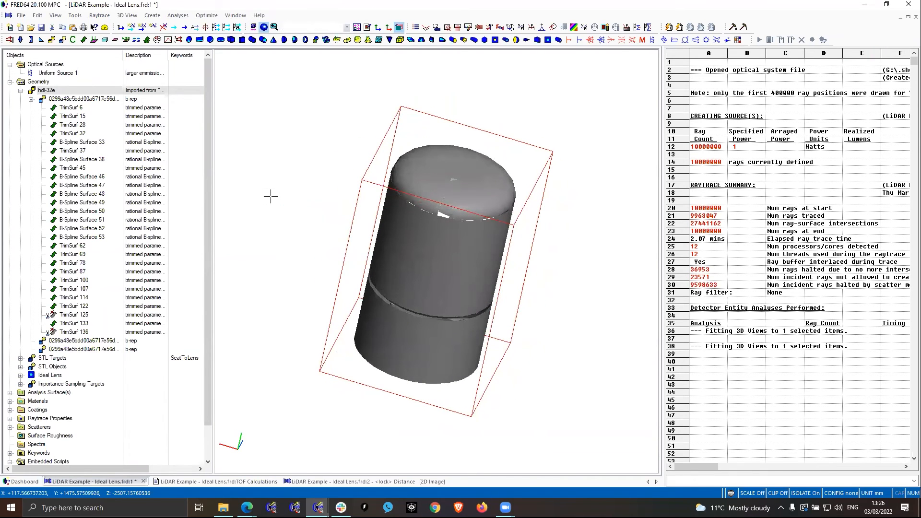
- Turn off the isolation and view the hdl-32e in place on the car within the surrounding street scene
key(i)
scroll(406, 265, down, 6)
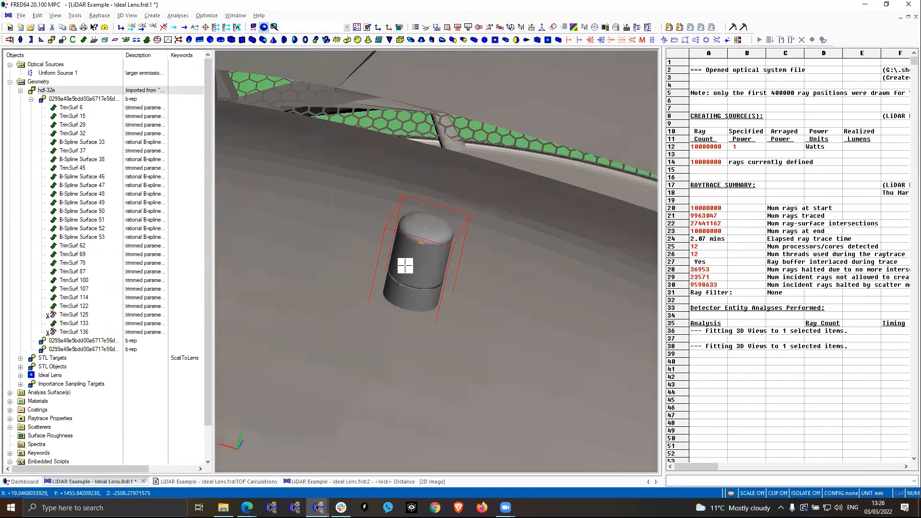
scroll(407, 266, down, 5)
drag(434, 311, 424, 263)
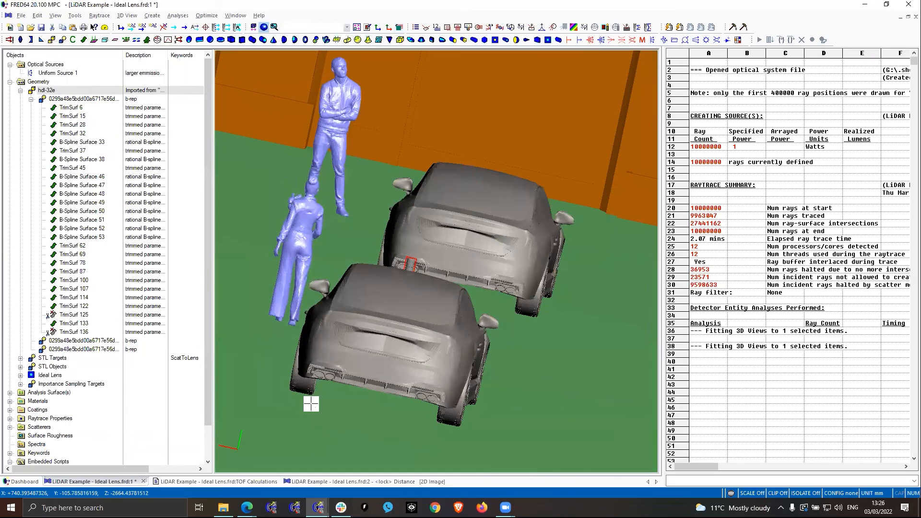
- Open the LiDAR example's Distance chart and cycle its layout to show only the enlarged 2D image
click(341, 480)
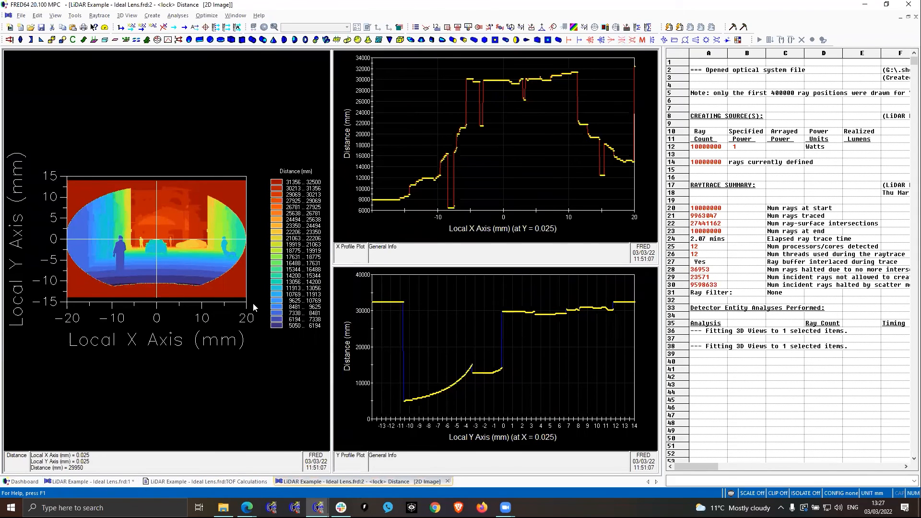
key(Tab)
key(Tab)
key(Tab)
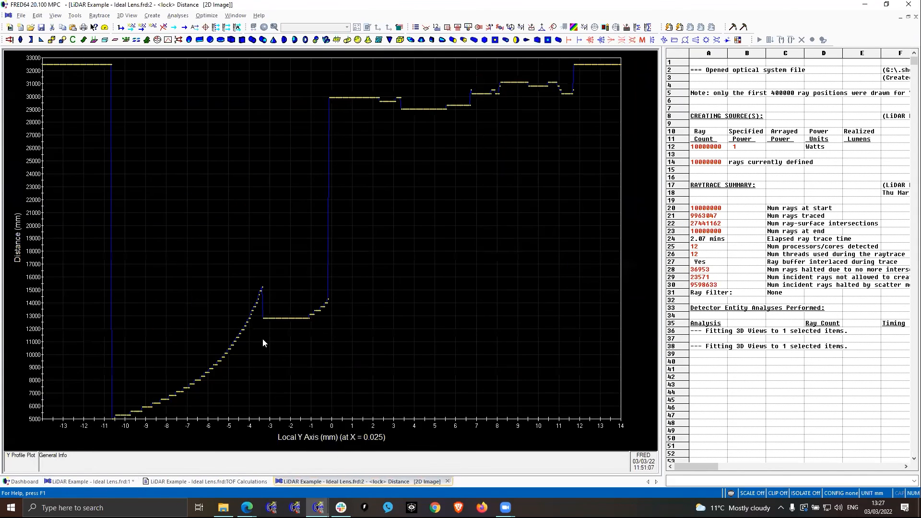
key(Tab)
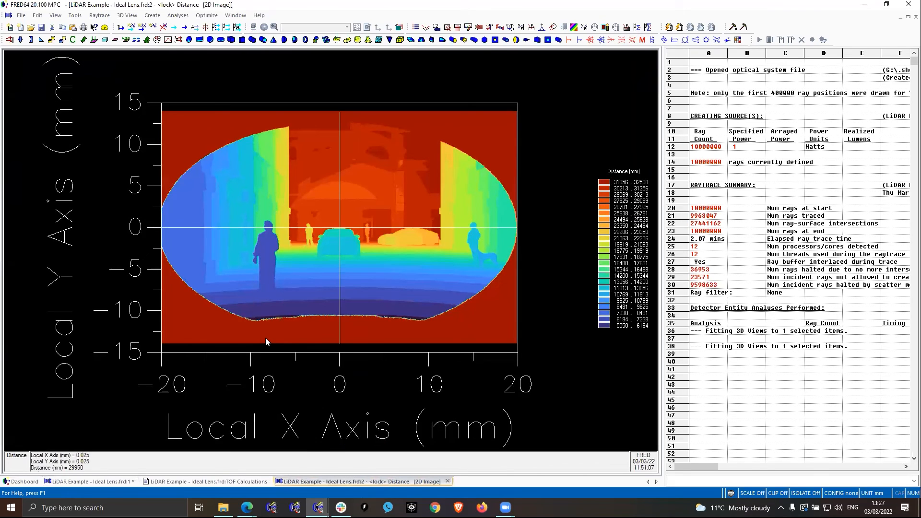
- Apply the inverted_turbo_contour - Interlaced.sty color style to the LiDAR Distance chart and set its number of levels to 100
right_click(543, 231)
click(583, 302)
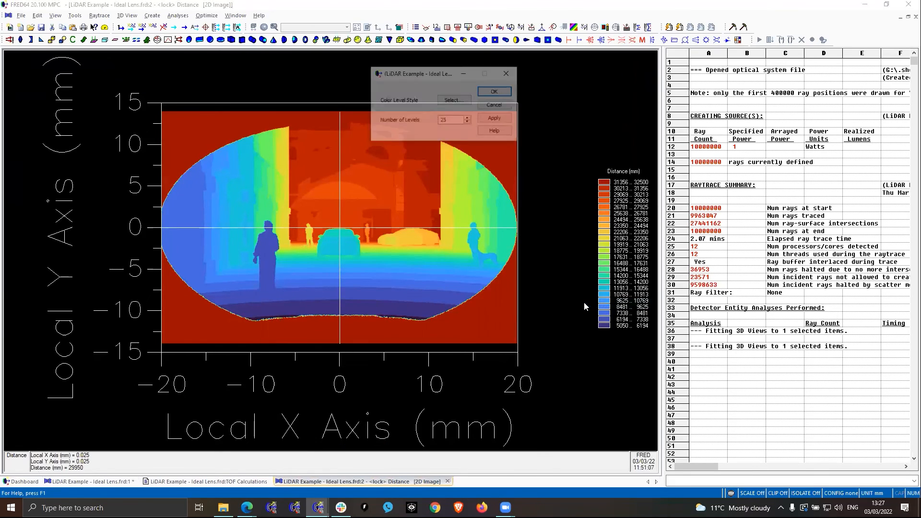
click(453, 100)
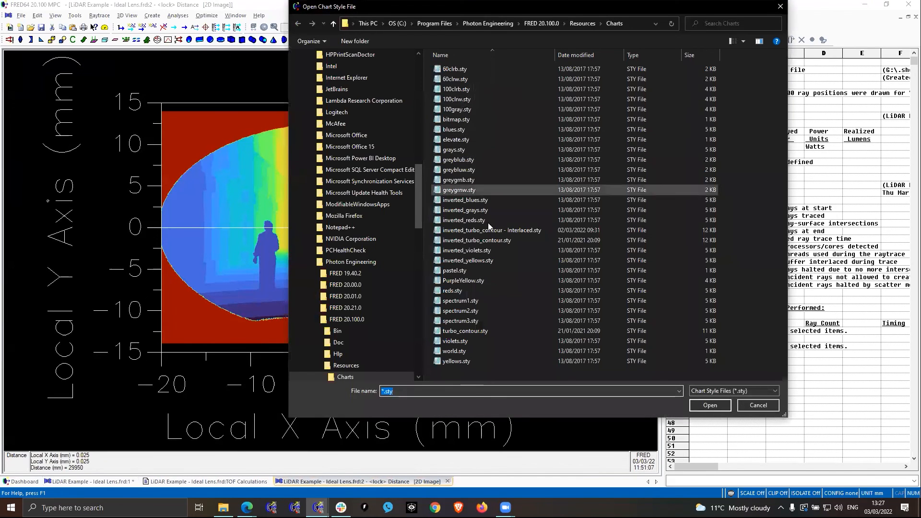
click(491, 230)
click(710, 405)
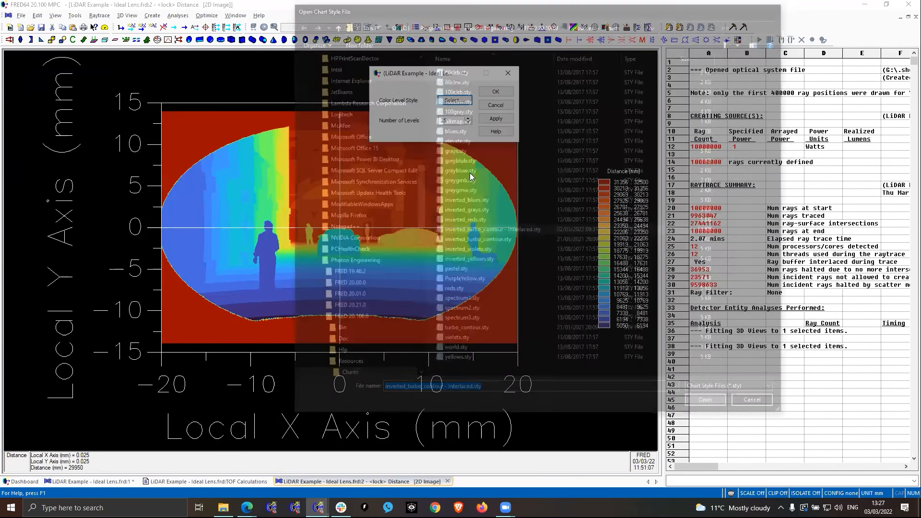
double_click(441, 120)
text(100)
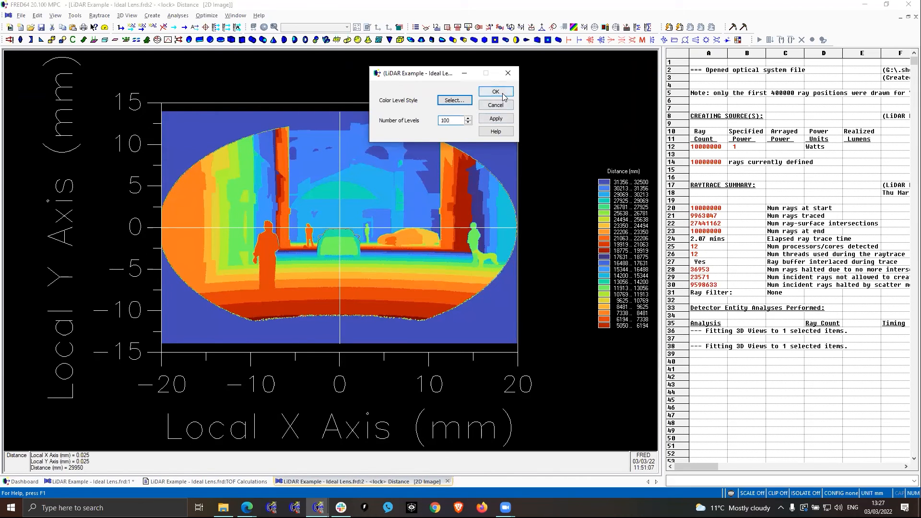
click(496, 119)
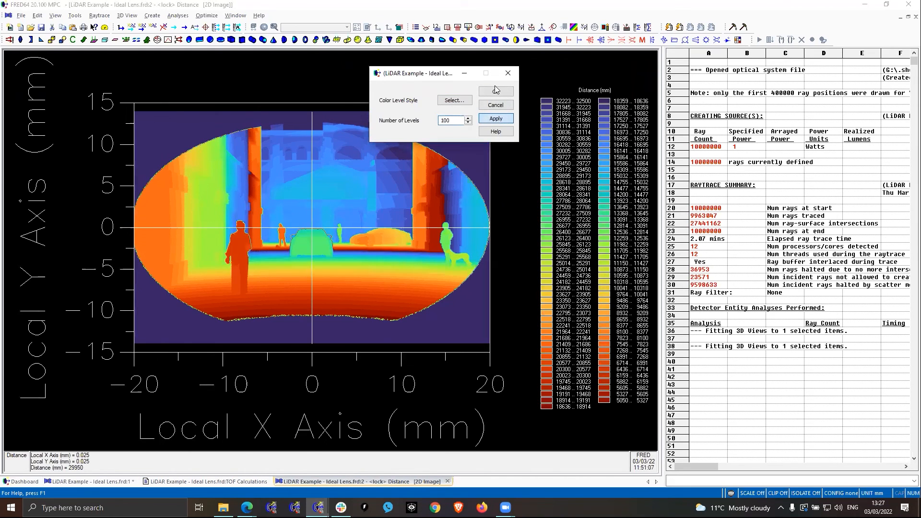
click(497, 93)
click(496, 91)
click(496, 93)
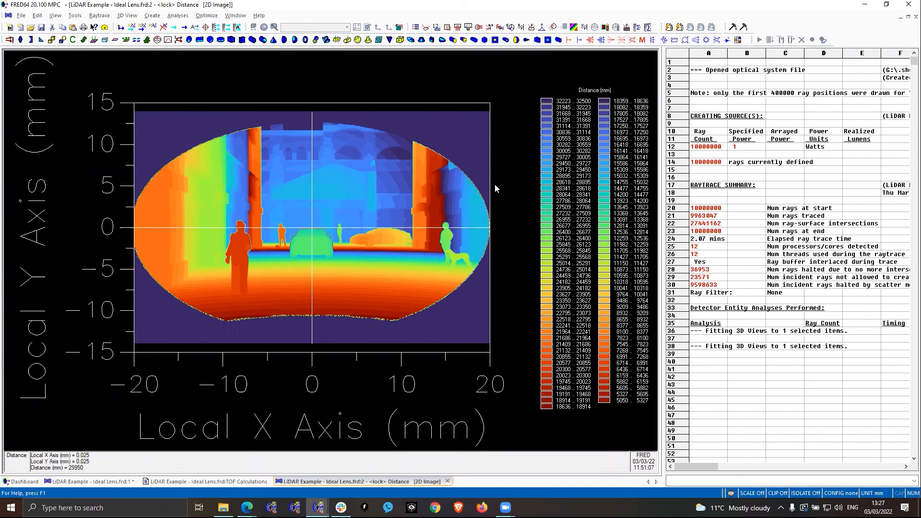
- In the LiDAR Distance chart's advanced chart group properties, enable IsContoured and disable IsZoned
right_click(480, 157)
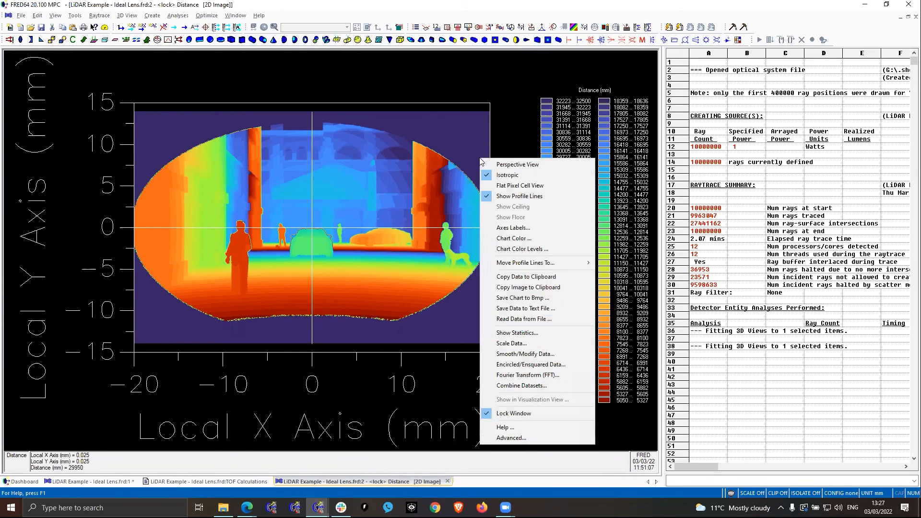
click(528, 436)
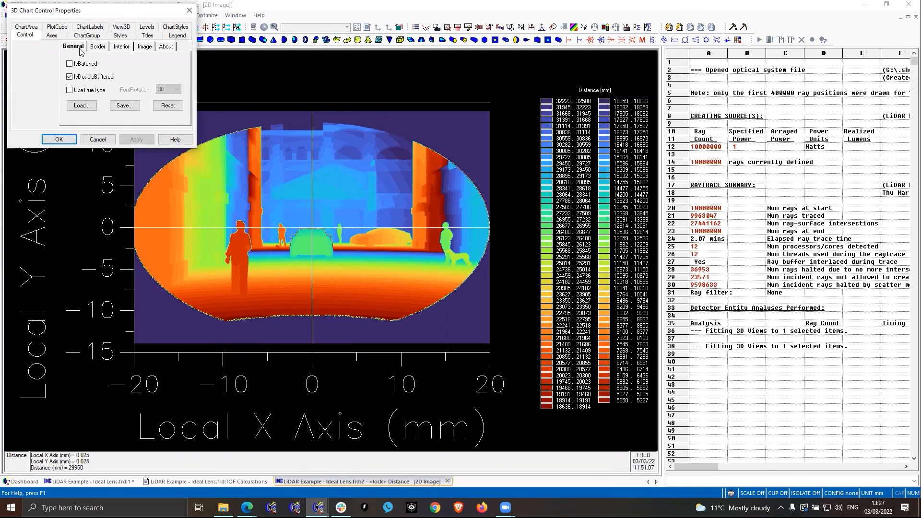
click(86, 35)
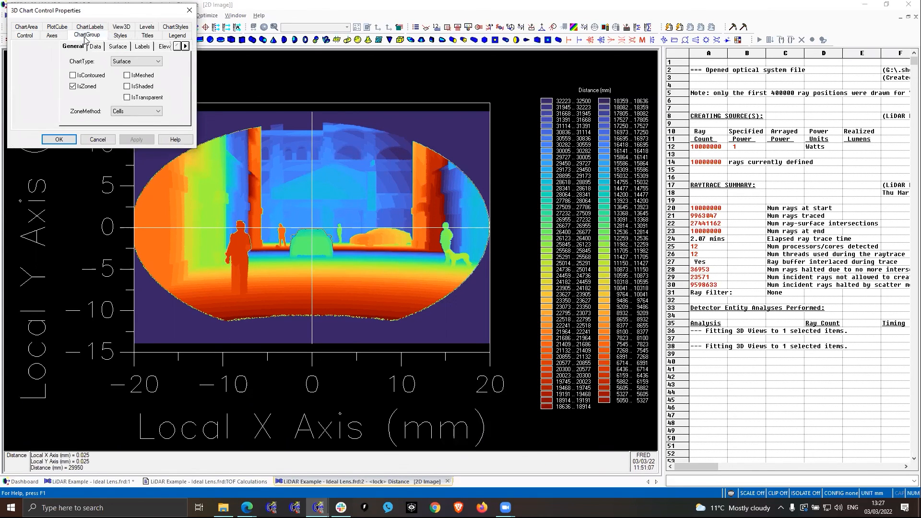
click(72, 76)
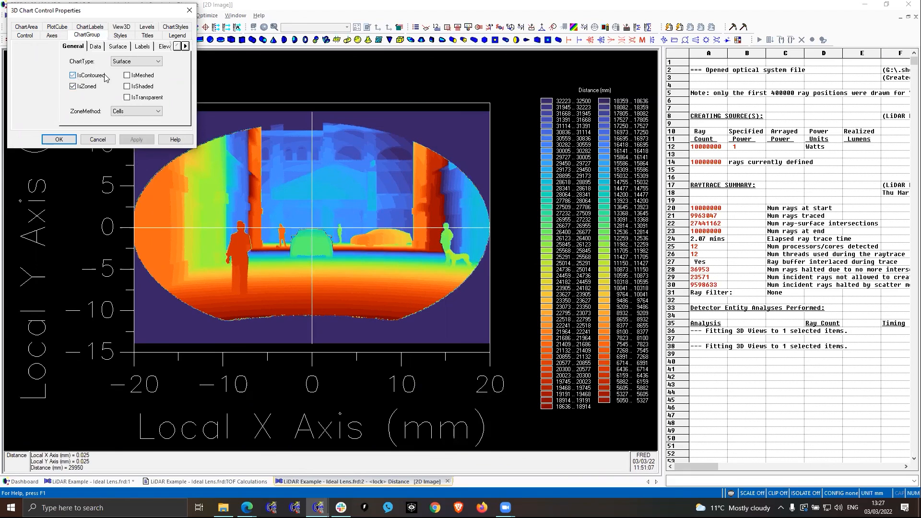
click(73, 86)
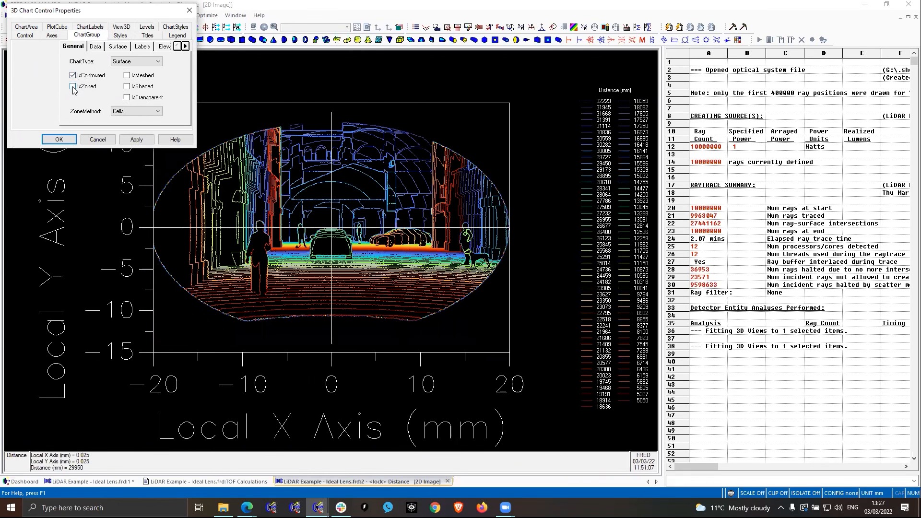
click(59, 139)
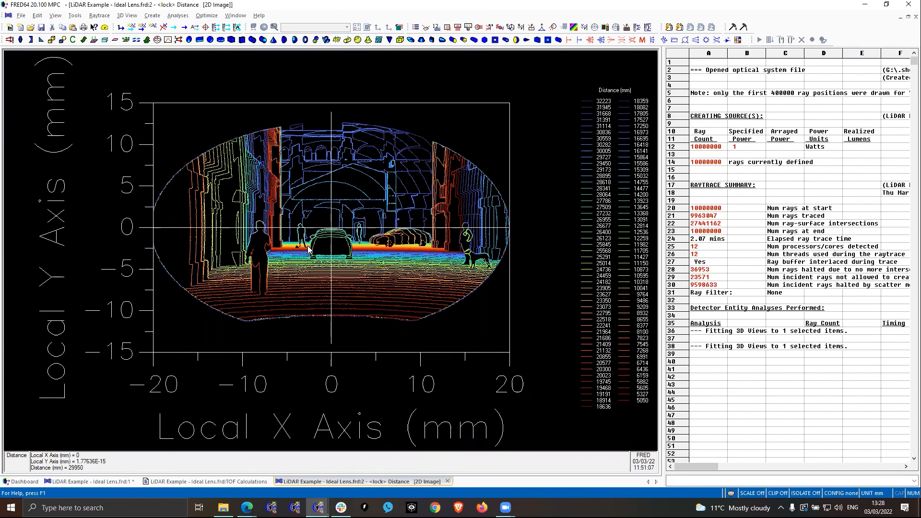
- Switch to the LiDAR and ToF presentation in Google Slides and advance to the Summary slide
key(alt+Tab)
key(Right)
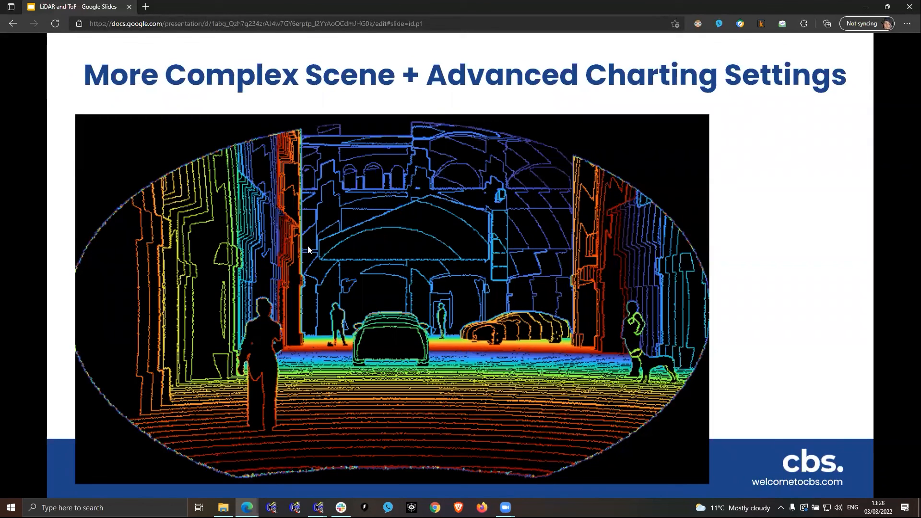
key(Right)
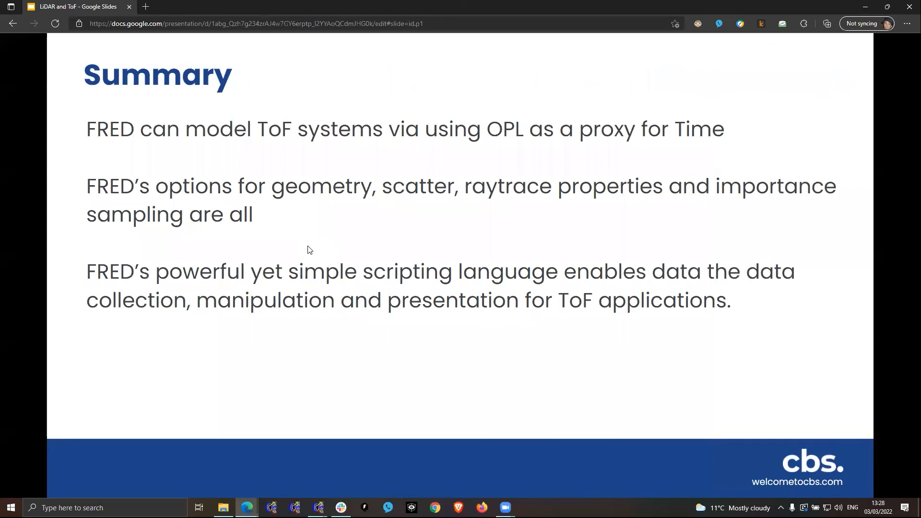